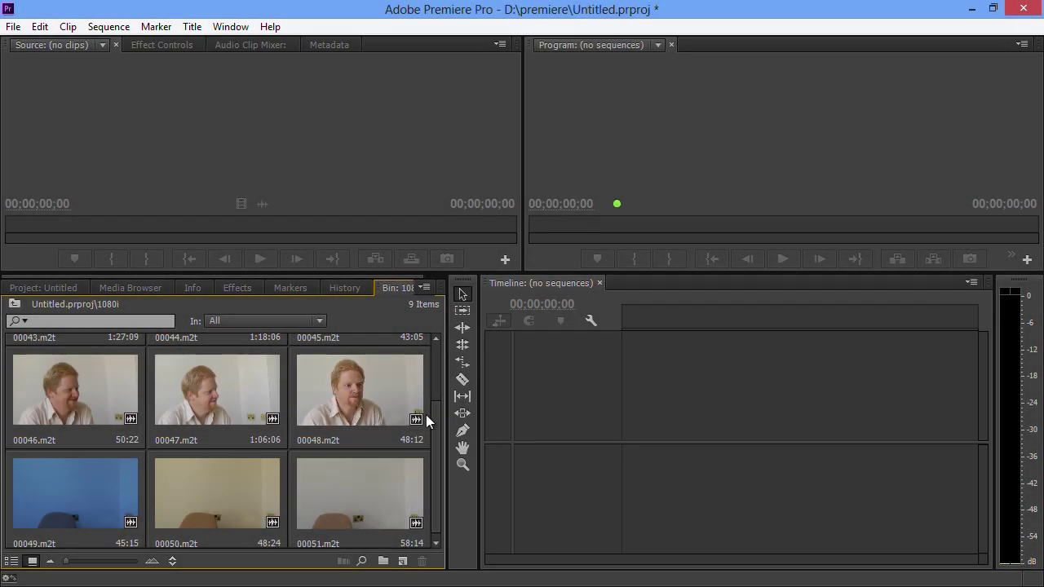
- Start a new blank sequence from the File menu, then cancel the New Sequence dialog
{"action": "scroll", "coordinate": [433, 400], "scroll_direction": "up", "scroll_amount": 1}
{"action": "scroll", "coordinate": [433, 400], "scroll_direction": "up", "scroll_amount": 2}
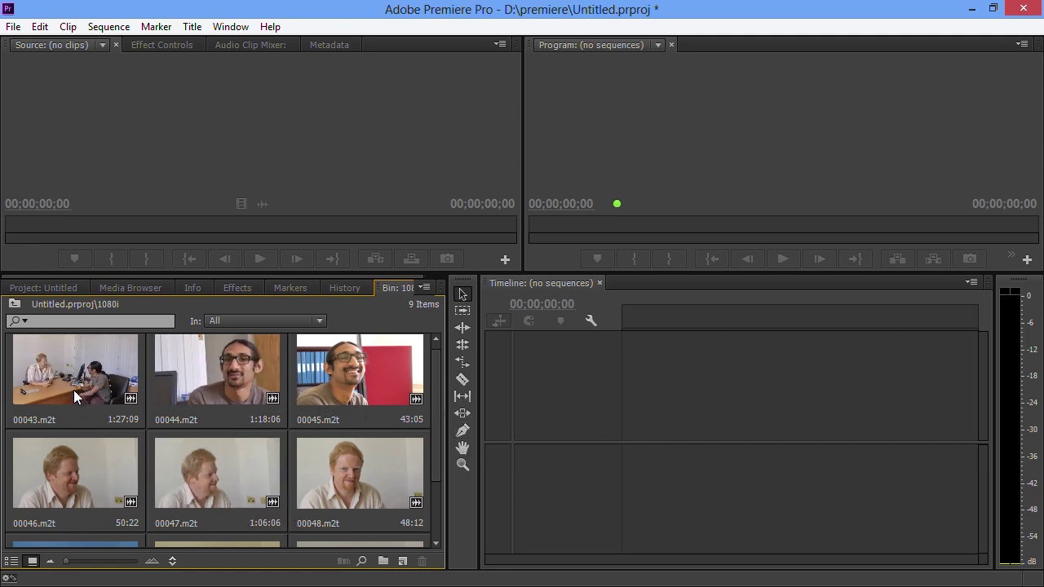
{"action": "left_click", "coordinate": [14, 27]}
{"action": "mouse_move", "coordinate": [38, 46]}
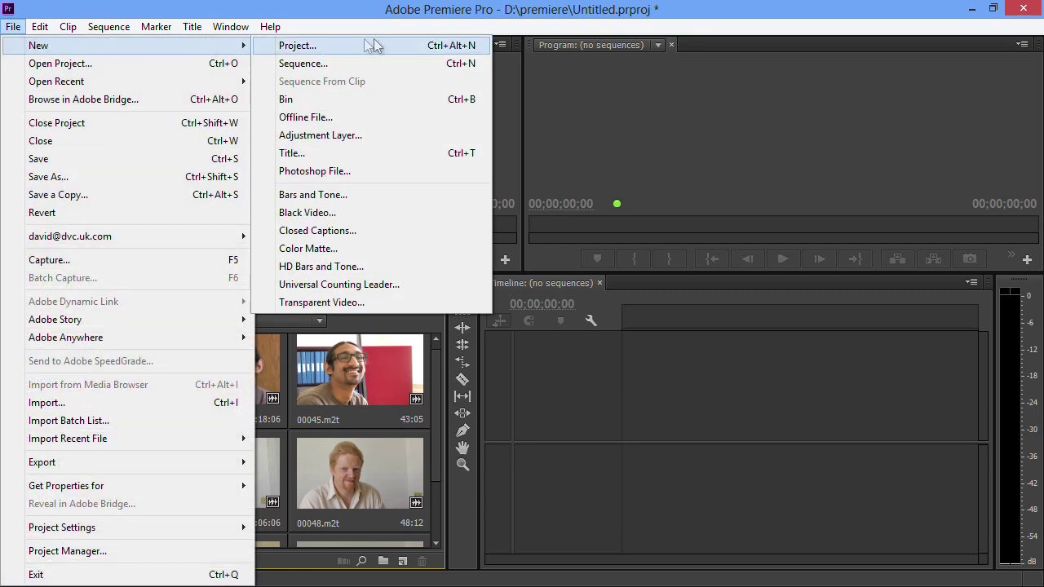
{"action": "left_click", "coordinate": [352, 58]}
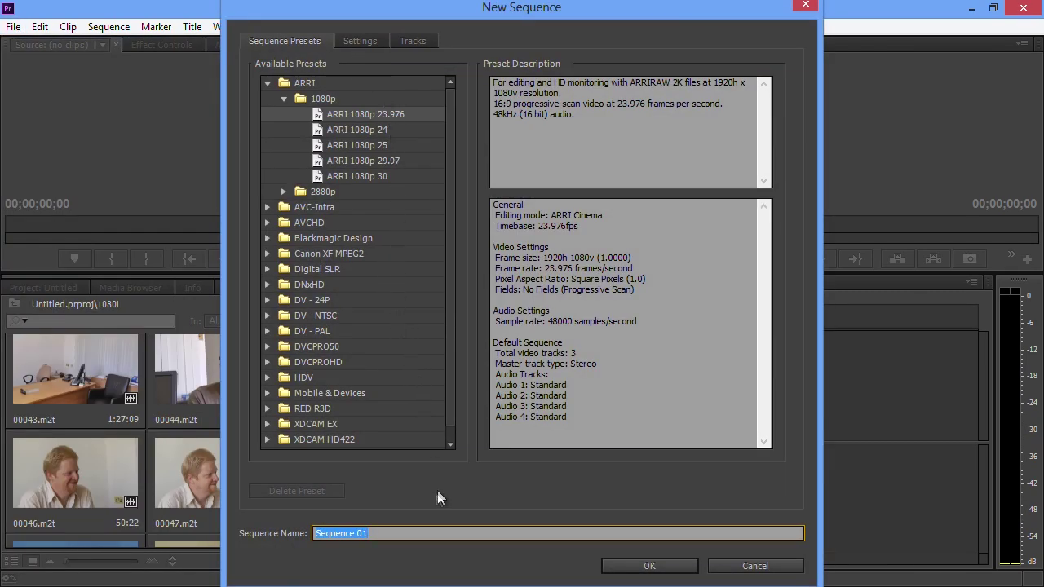
{"action": "left_click", "coordinate": [752, 564]}
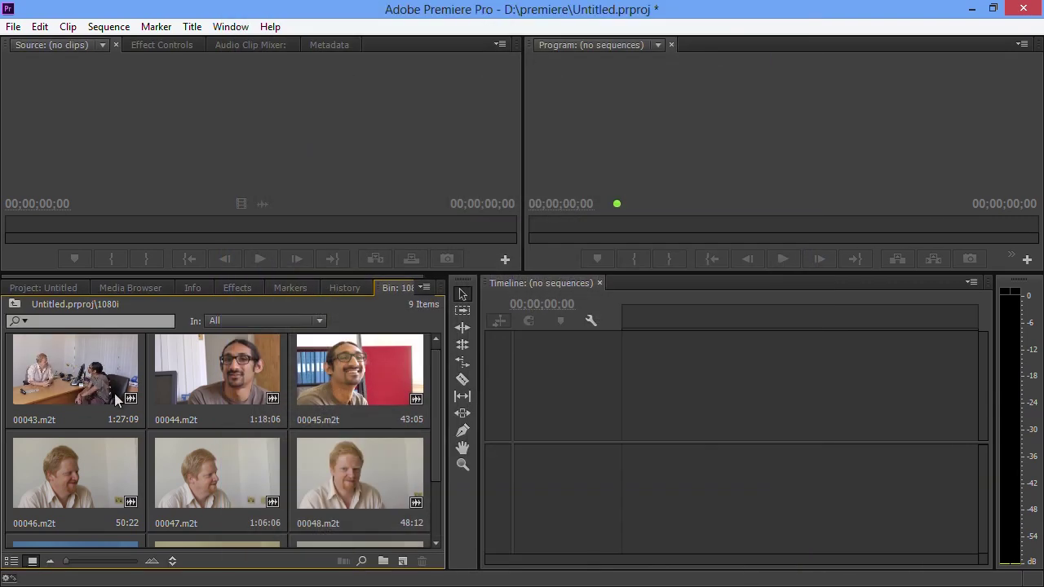
- Create a new sequence from clip 00043 and park the playhead at 00:00:12:00
{"action": "left_click", "coordinate": [60, 359]}
{"action": "right_click", "coordinate": [62, 357]}
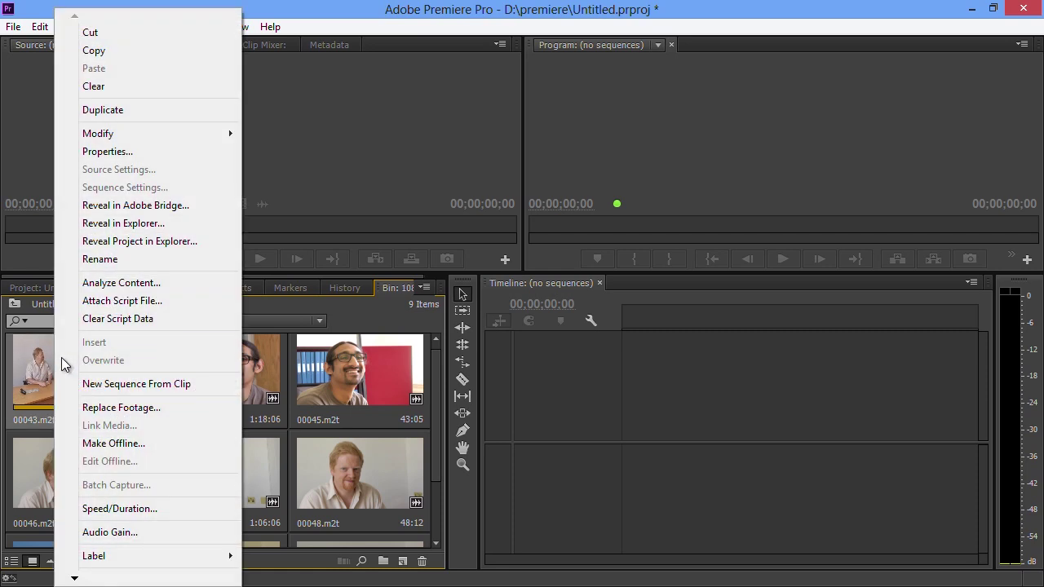
{"action": "left_click", "coordinate": [172, 386]}
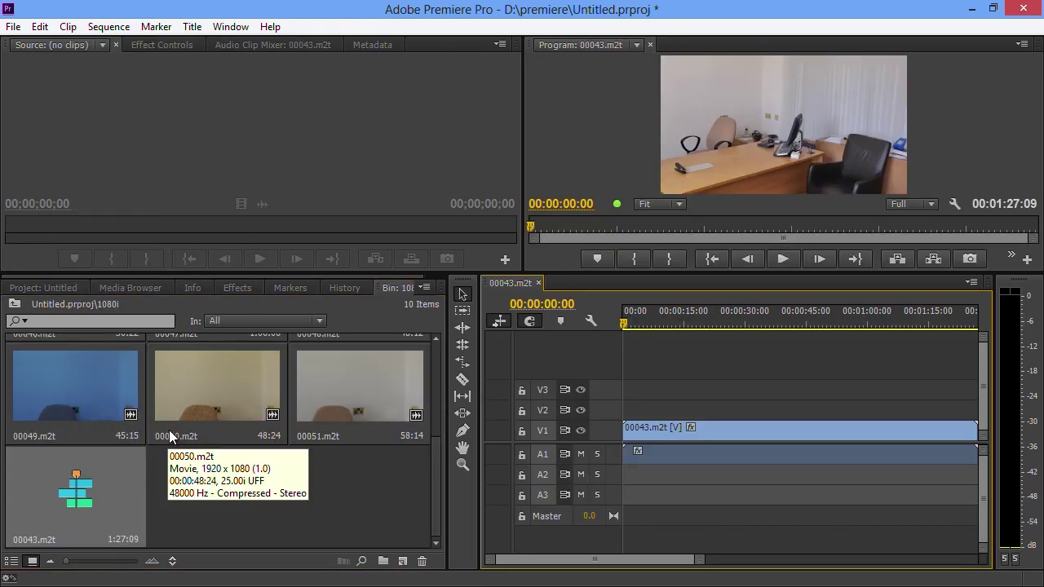
{"action": "left_click", "coordinate": [672, 320]}
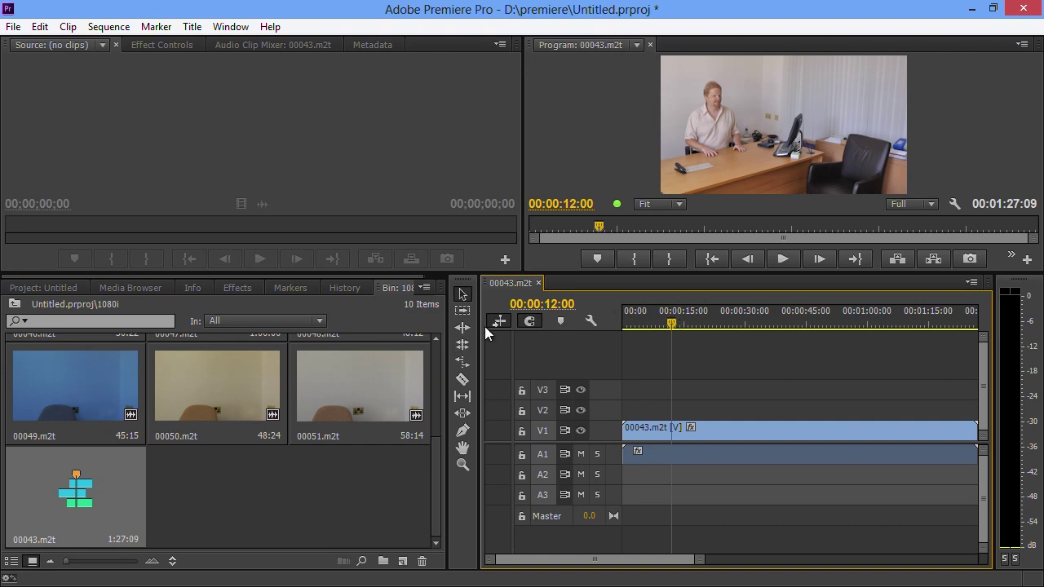
- Widen the Timeline panel and drag the A1 audio track taller
{"action": "left_click_drag", "start_coordinate": [480, 324], "coordinate": [290, 326]}
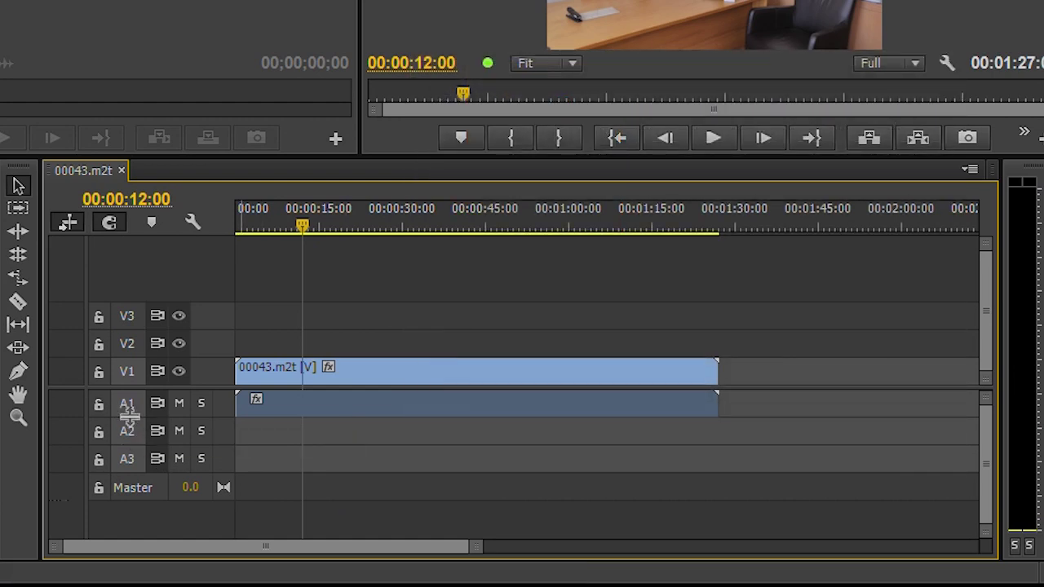
{"action": "left_click_drag", "start_coordinate": [130, 417], "coordinate": [131, 464]}
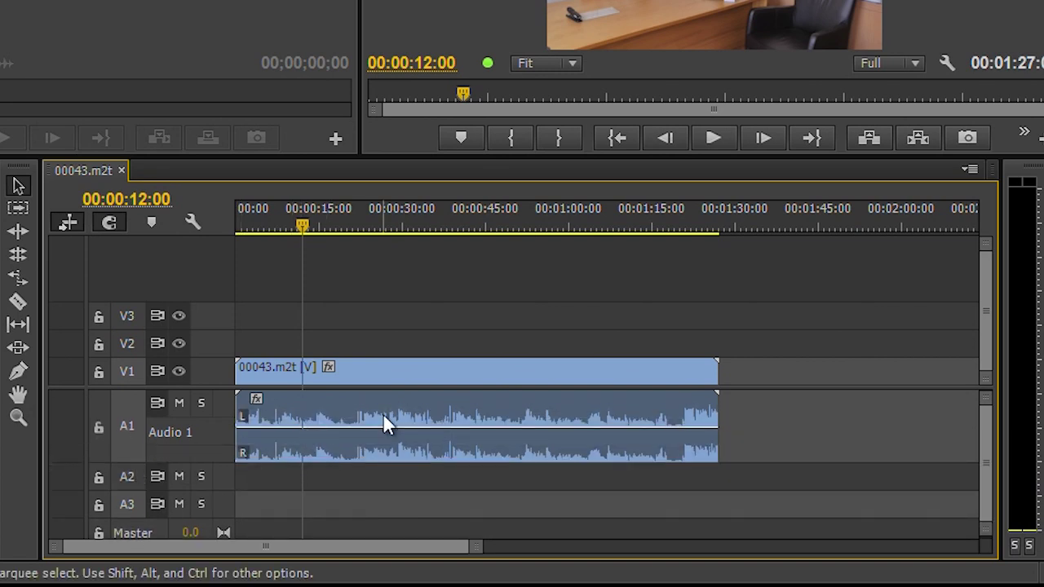
{"action": "left_click_drag", "start_coordinate": [144, 461], "coordinate": [142, 409]}
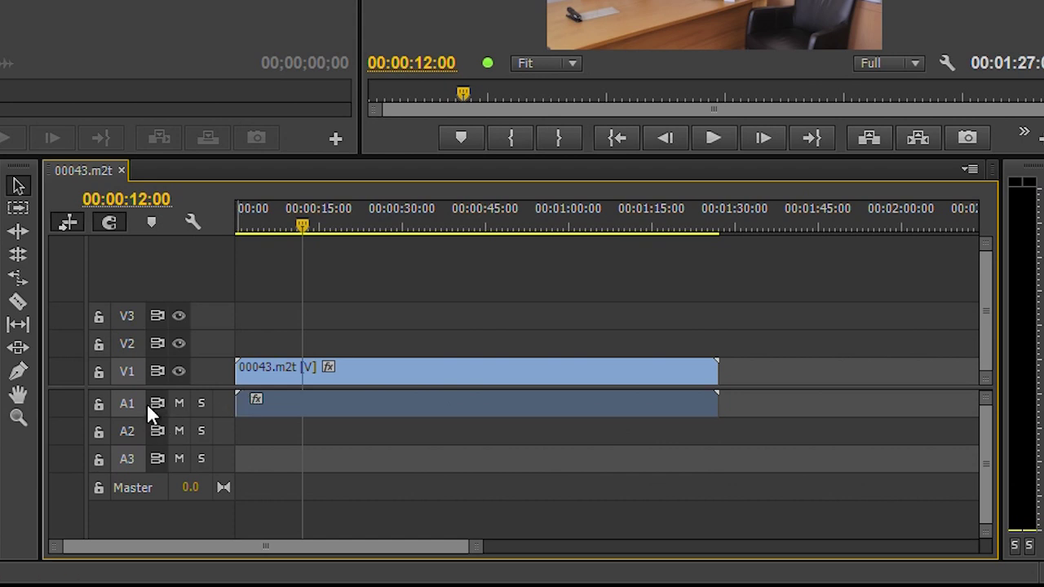
- Toggle the A1 track height, ending expanded with its stereo waveform visible
{"action": "double_click", "coordinate": [225, 403]}
{"action": "scroll", "coordinate": [229, 414], "scroll_direction": "up", "scroll_amount": 5}
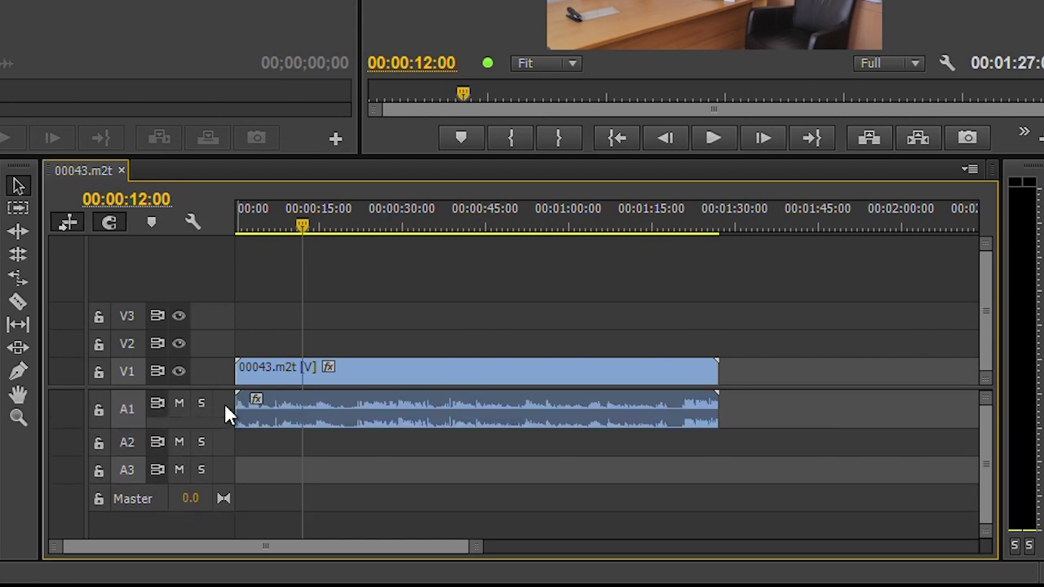
{"action": "double_click", "coordinate": [225, 406]}
{"action": "double_click", "coordinate": [225, 406]}
{"action": "double_click", "coordinate": [225, 406]}
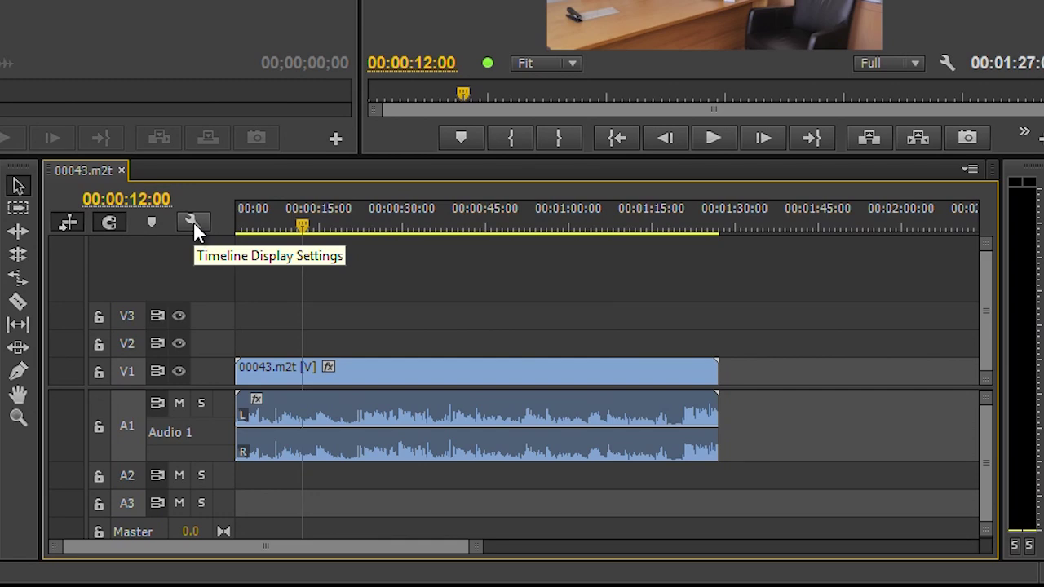
- Expand all tracks, minimize them all, then expand all again with Shift+=
{"action": "left_click", "coordinate": [194, 223]}
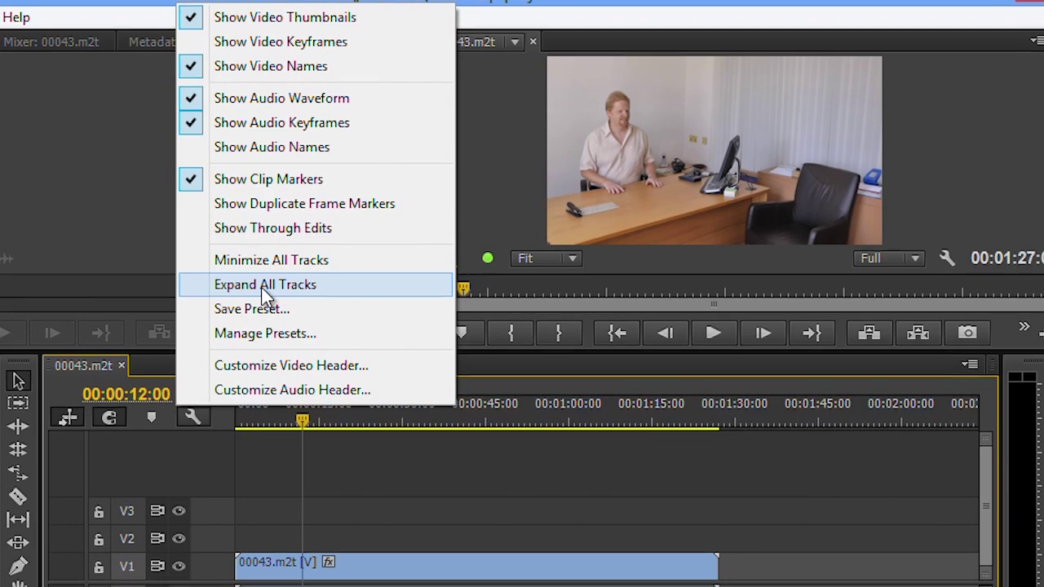
{"action": "left_click", "coordinate": [265, 290]}
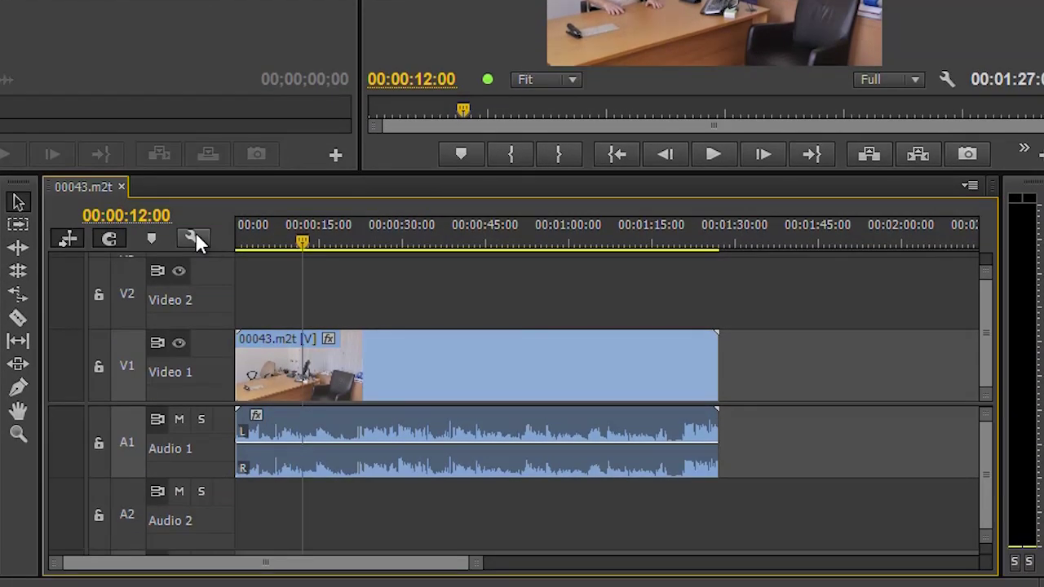
{"action": "left_click", "coordinate": [194, 277]}
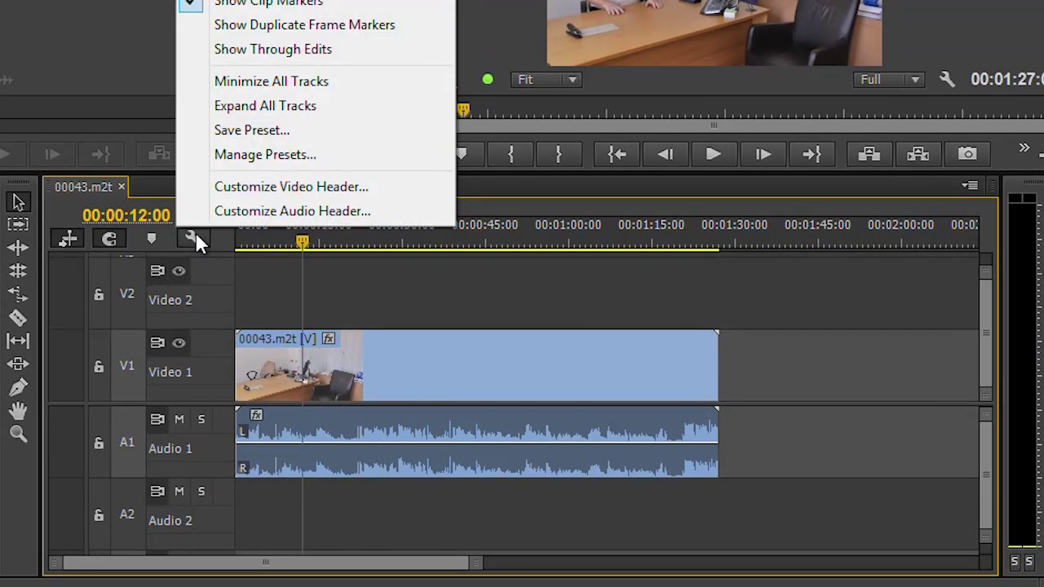
{"action": "left_click", "coordinate": [308, 82]}
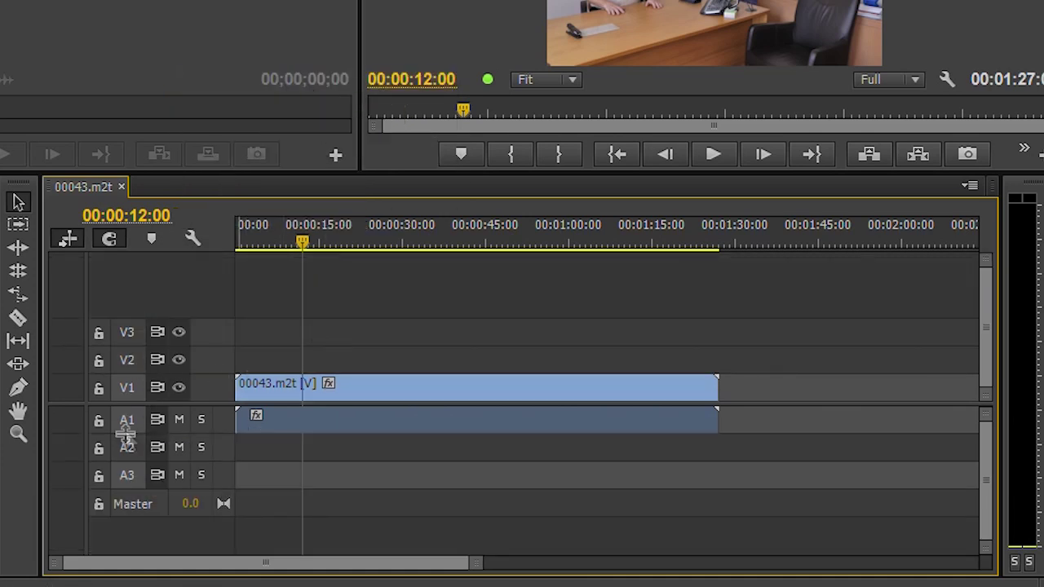
{"action": "key", "text": "shift+="}
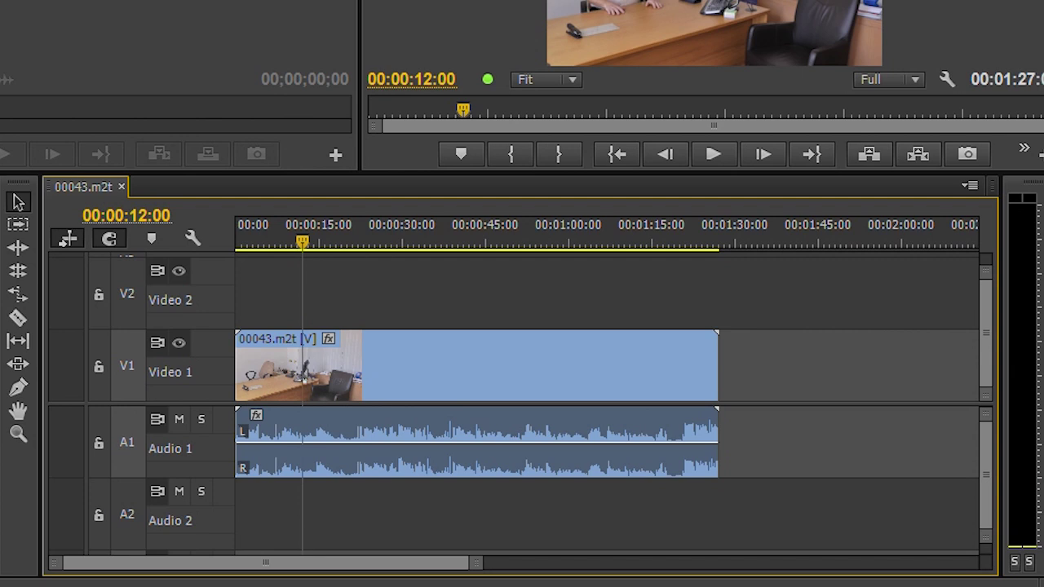
- Toggle the Audio 1 track height until its keyframe controls show beneath the waveforms
{"action": "double_click", "coordinate": [206, 447]}
{"action": "double_click", "coordinate": [206, 447]}
{"action": "double_click", "coordinate": [206, 447]}
{"action": "double_click", "coordinate": [206, 447]}
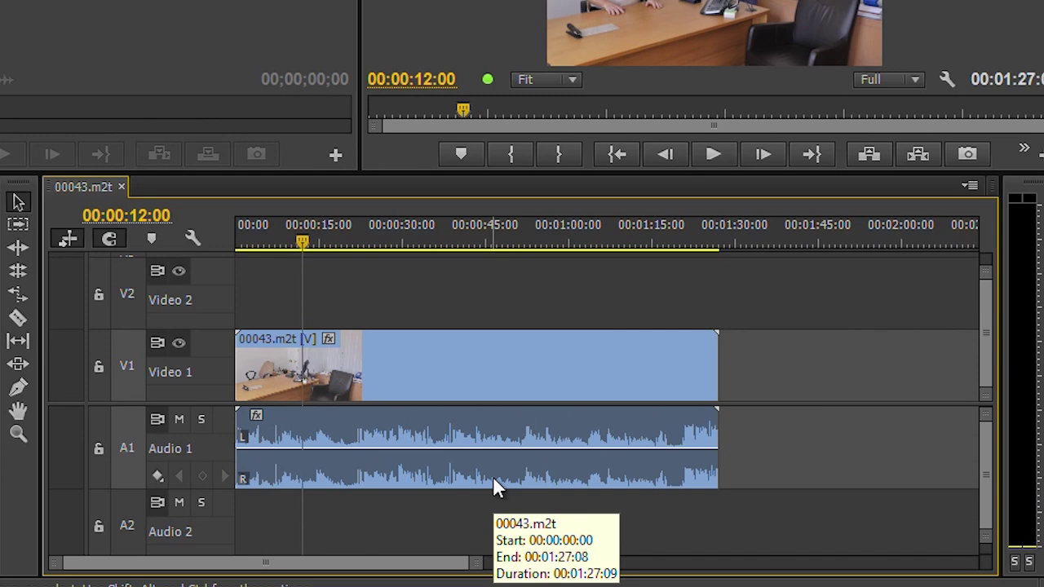
- Switch rectified audio waveforms off and on repeatedly, leaving them on
{"action": "left_click", "coordinate": [970, 188]}
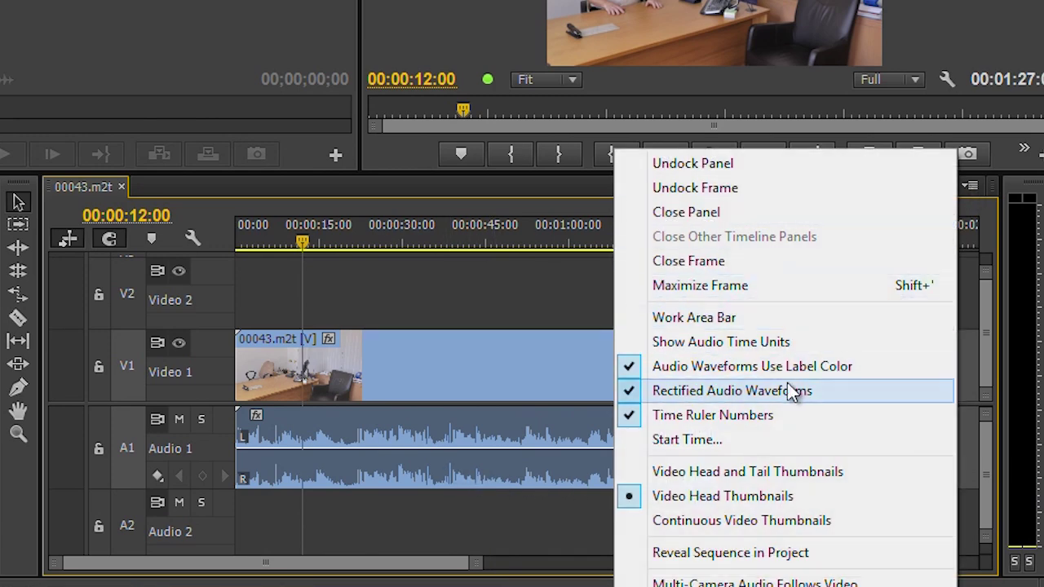
{"action": "left_click", "coordinate": [638, 392]}
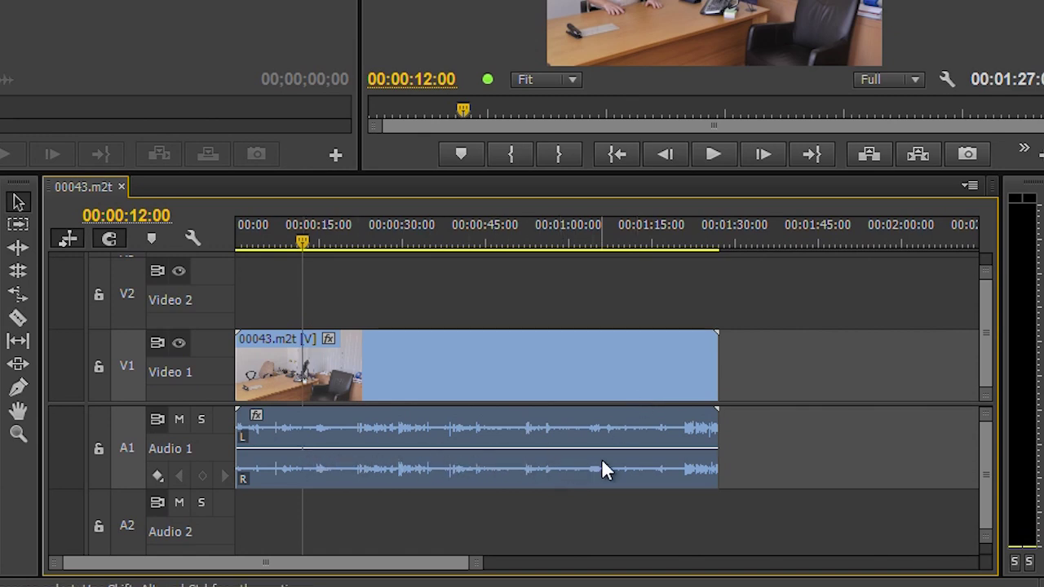
{"action": "left_click", "coordinate": [970, 187]}
{"action": "left_click", "coordinate": [865, 391]}
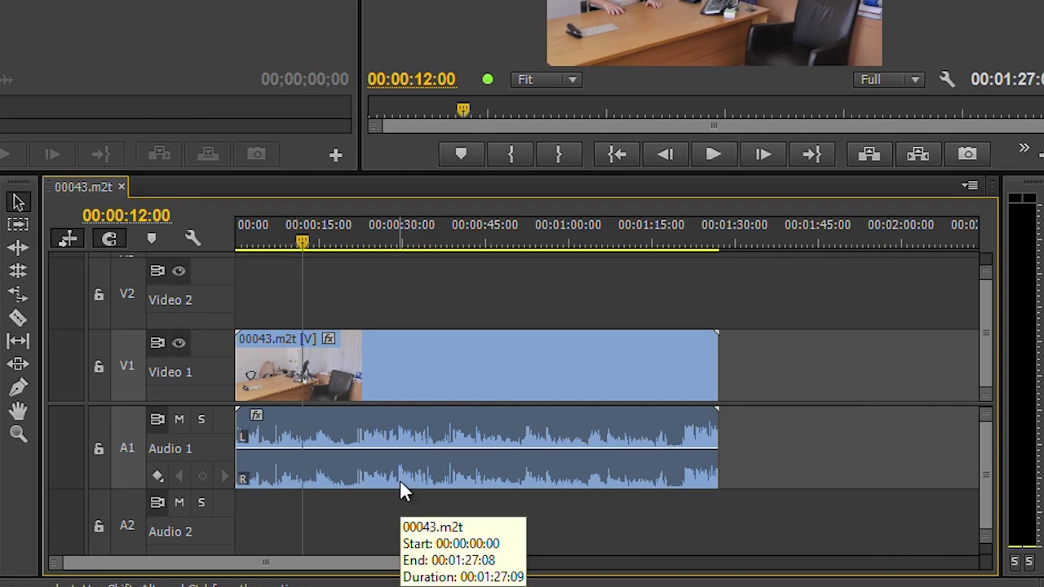
{"action": "left_click", "coordinate": [971, 186]}
{"action": "left_click", "coordinate": [754, 391]}
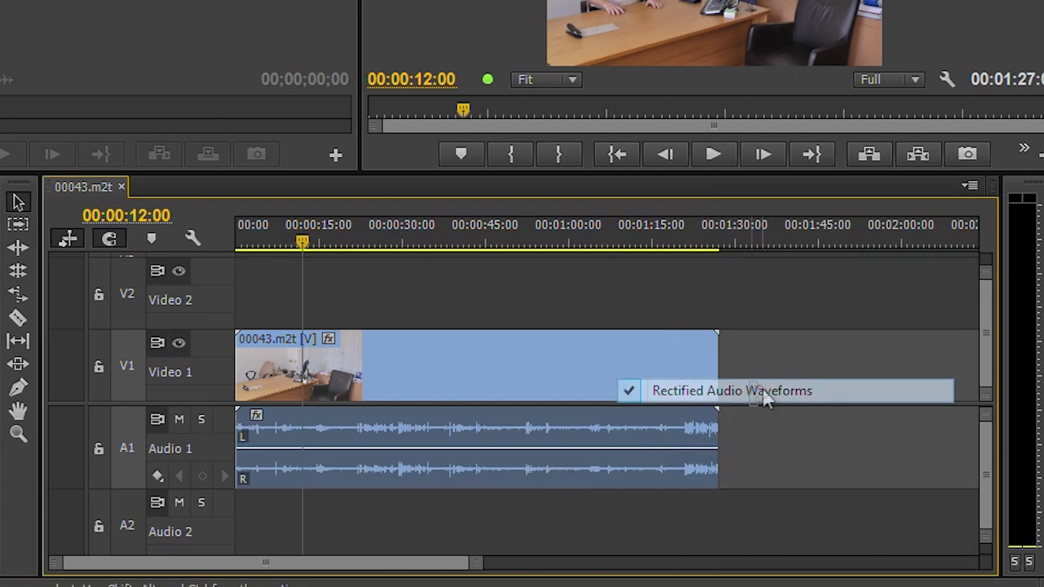
{"action": "left_click", "coordinate": [970, 187]}
{"action": "left_click", "coordinate": [769, 392]}
- Try label-coloured audio waveforms, then restore the default waveform colour
{"action": "left_click", "coordinate": [971, 185]}
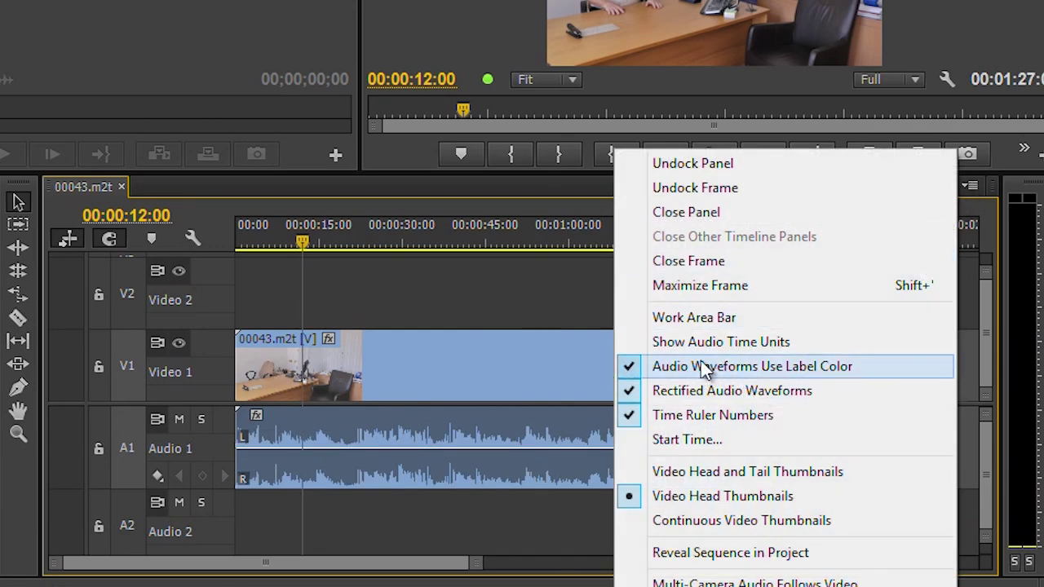
{"action": "left_click", "coordinate": [701, 364]}
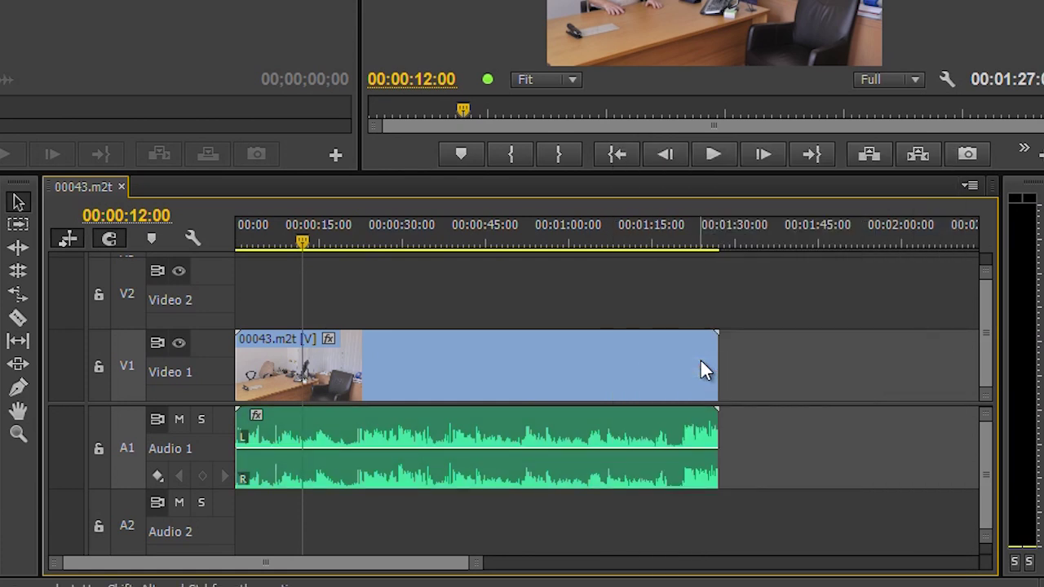
{"action": "left_click", "coordinate": [971, 187]}
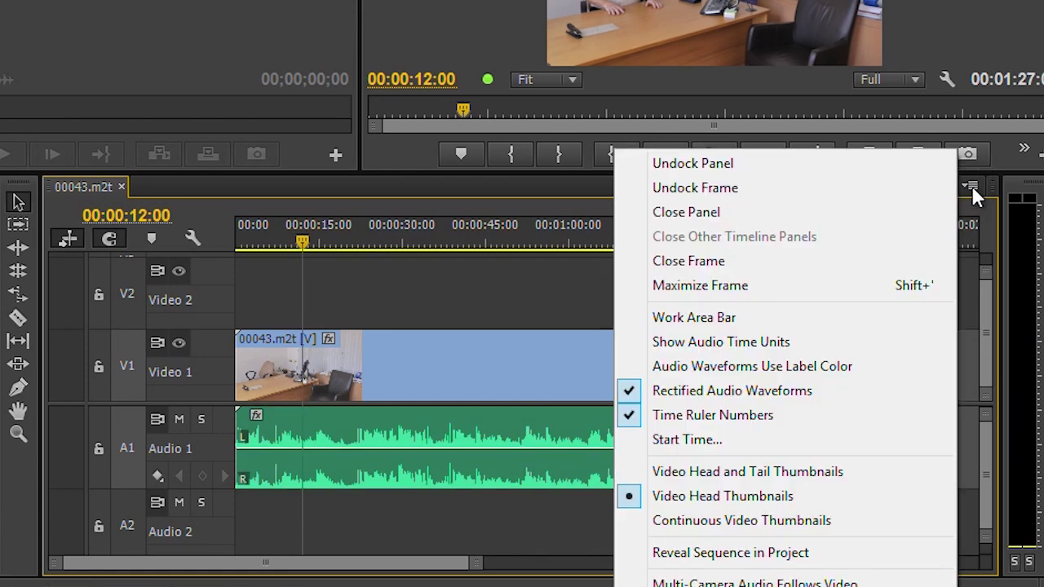
{"action": "left_click", "coordinate": [661, 367]}
- Try continuous video thumbnails, return to head-and-tail thumbnails, and reveal the sequence in the project bin
{"action": "left_click", "coordinate": [775, 475]}
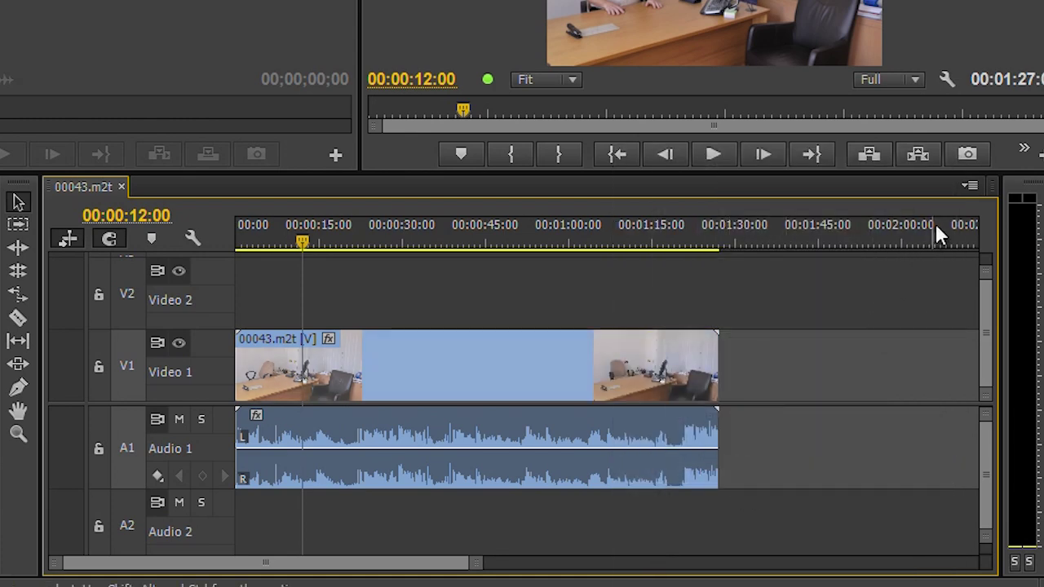
{"action": "left_click", "coordinate": [971, 187]}
{"action": "left_click", "coordinate": [805, 520]}
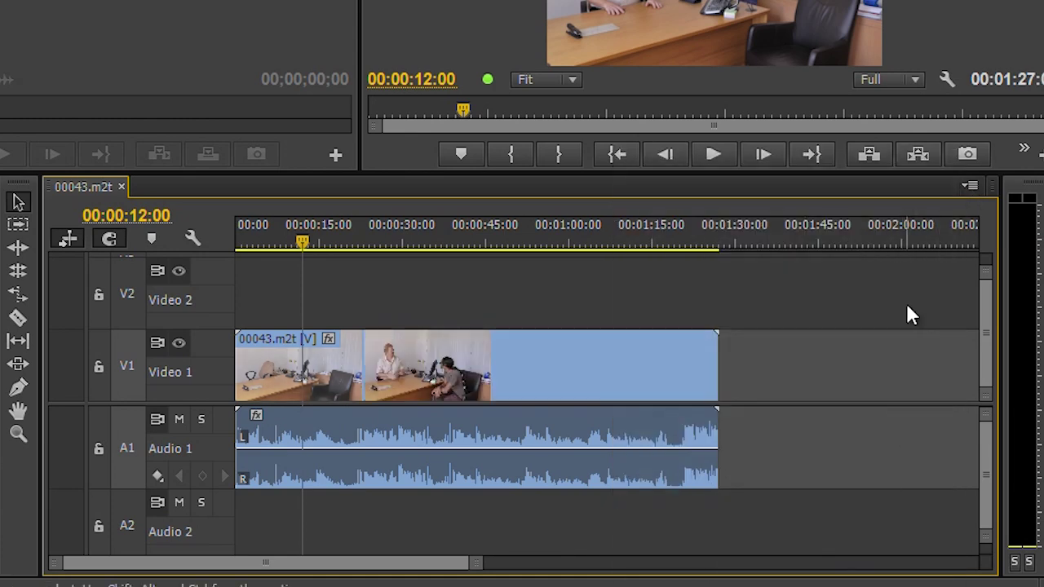
{"action": "left_click", "coordinate": [971, 184]}
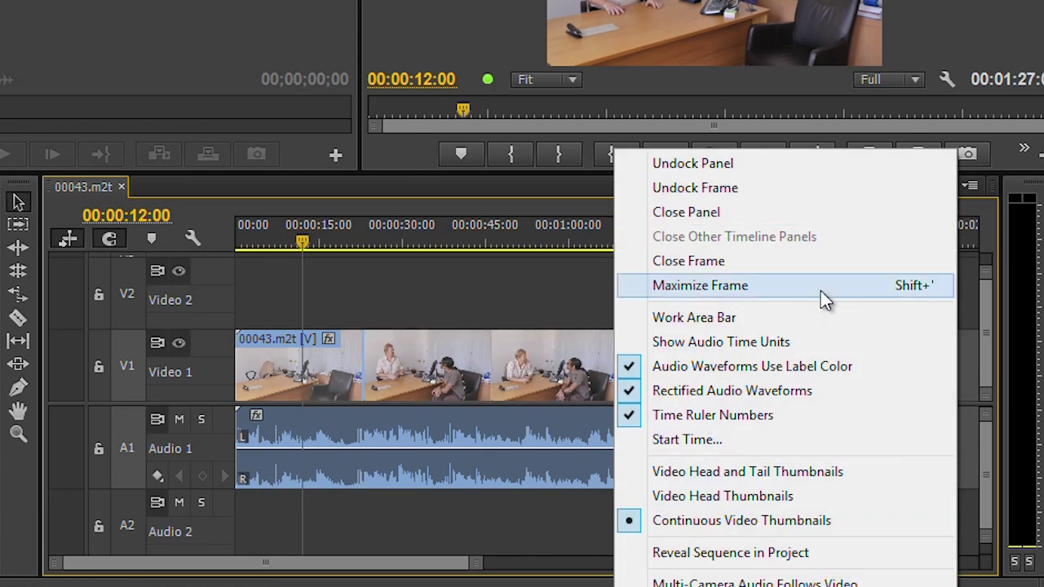
{"action": "left_click", "coordinate": [723, 474]}
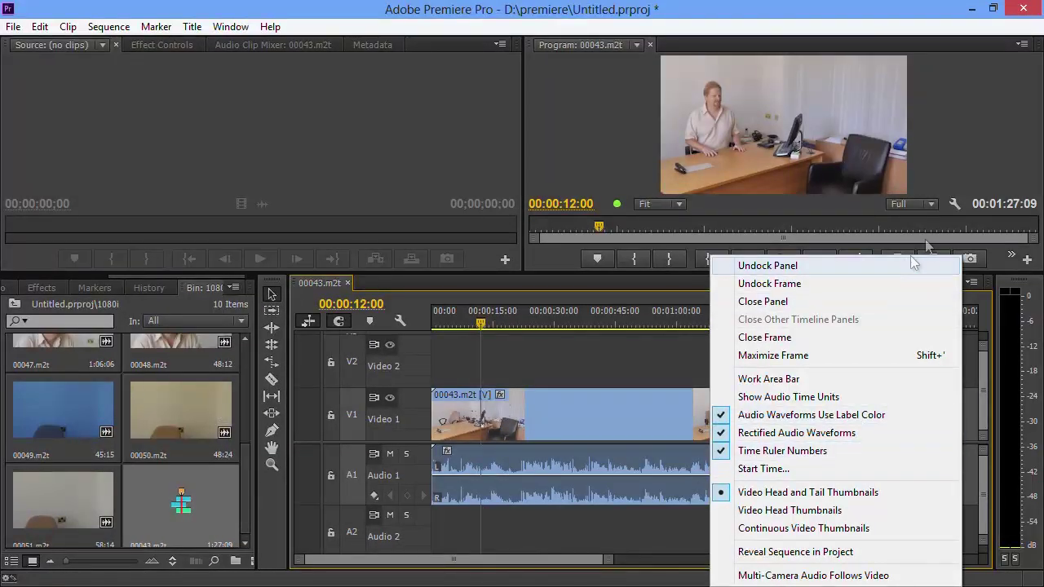
{"action": "left_click", "coordinate": [862, 555]}
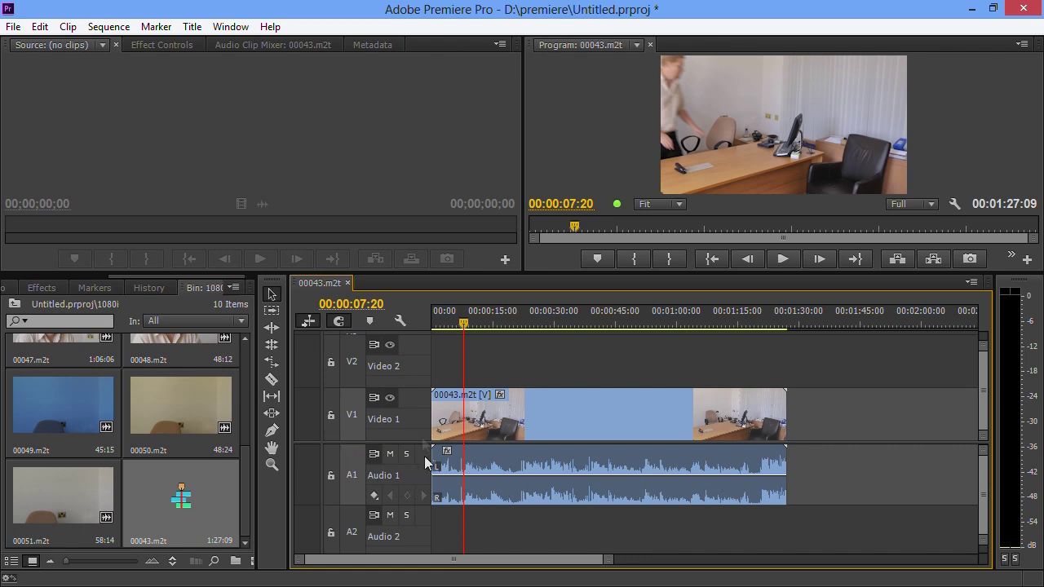
- Toggle Video 1's track output off and on, leaving it on
{"action": "left_click", "coordinate": [390, 398]}
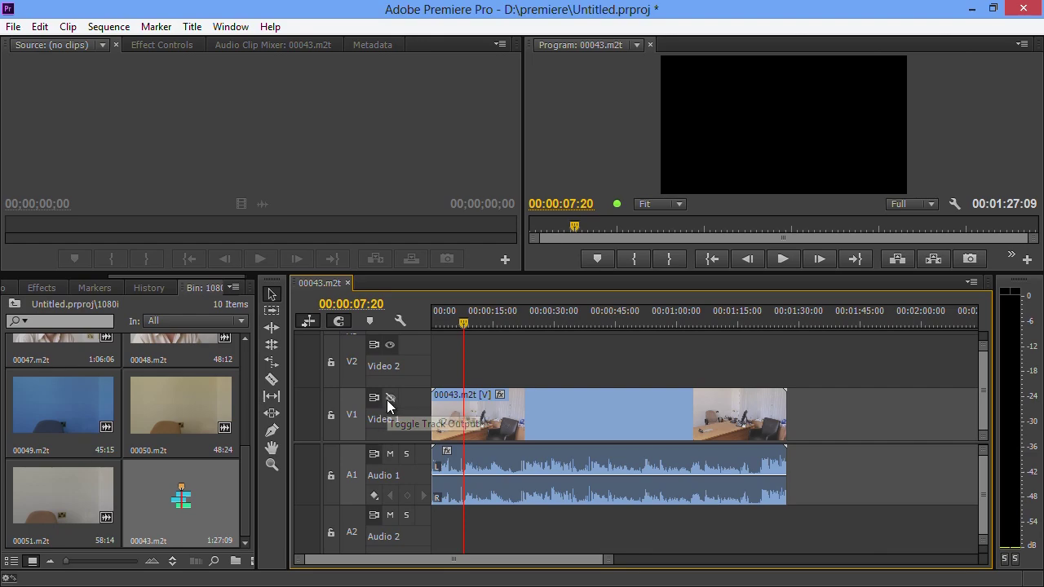
{"action": "left_click", "coordinate": [390, 398]}
{"action": "left_click", "coordinate": [390, 398]}
{"action": "left_click", "coordinate": [389, 398]}
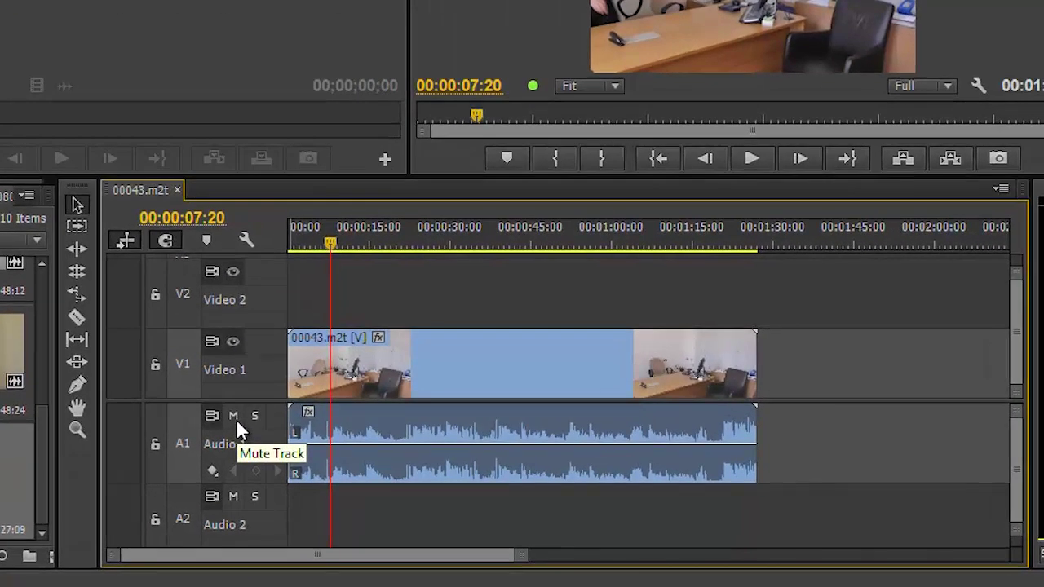
- Mute and unmute Audio 1, then toggle its solo, leaving Audio 1 soloed
{"action": "left_click", "coordinate": [234, 416]}
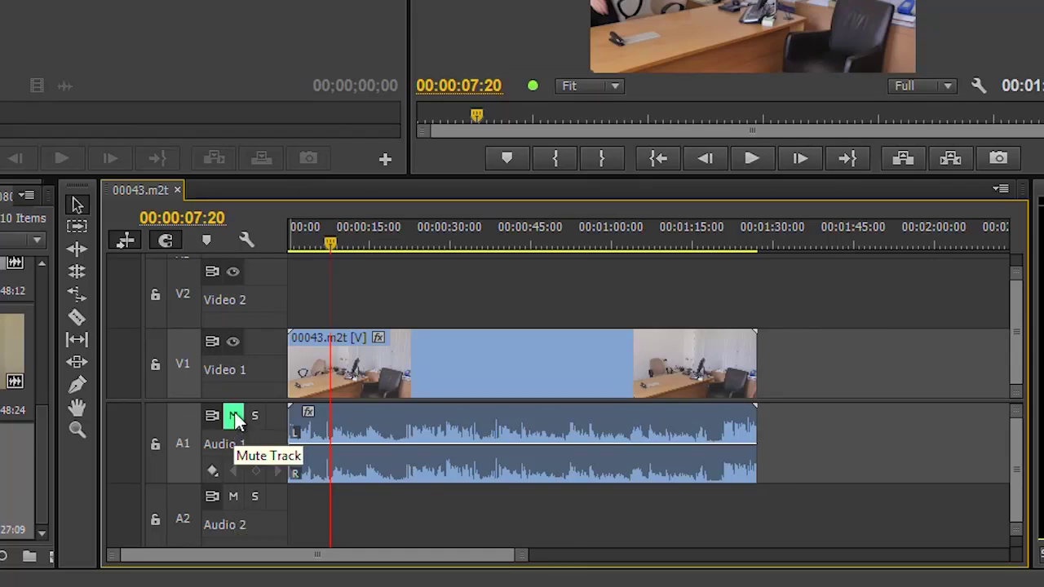
{"action": "left_click", "coordinate": [234, 413]}
{"action": "left_click", "coordinate": [255, 413]}
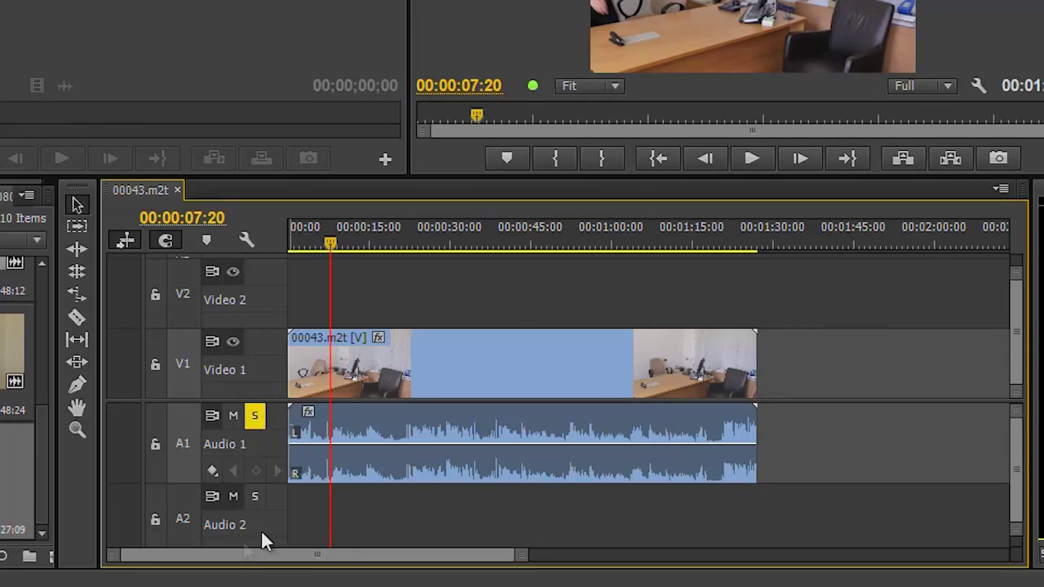
{"action": "left_click", "coordinate": [251, 417]}
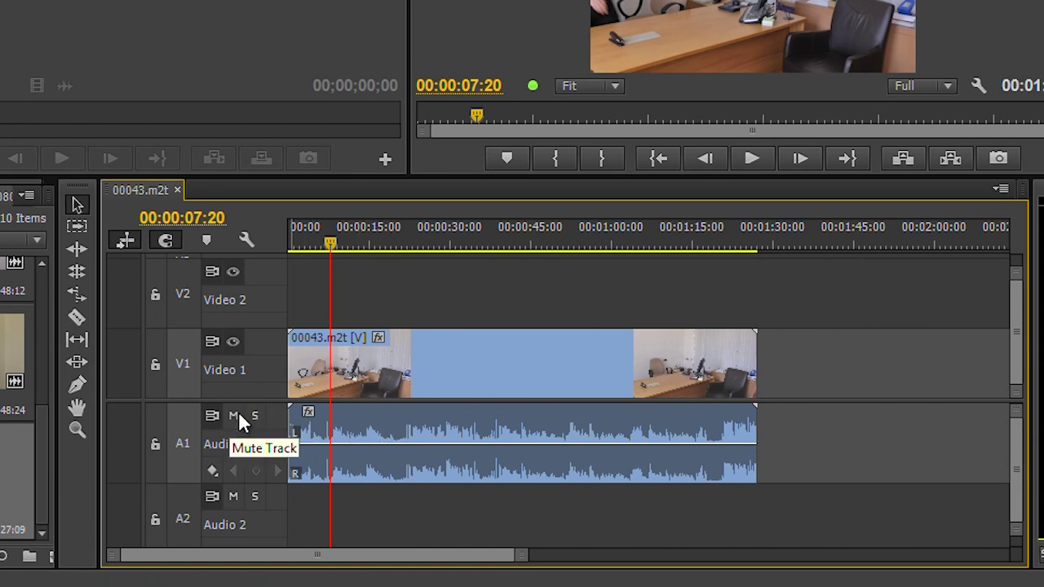
{"action": "left_click", "coordinate": [255, 416]}
- Widen the track header column and keep Audio 1 showing clip keyframes
{"action": "left_click_drag", "start_coordinate": [288, 293], "coordinate": [352, 289]}
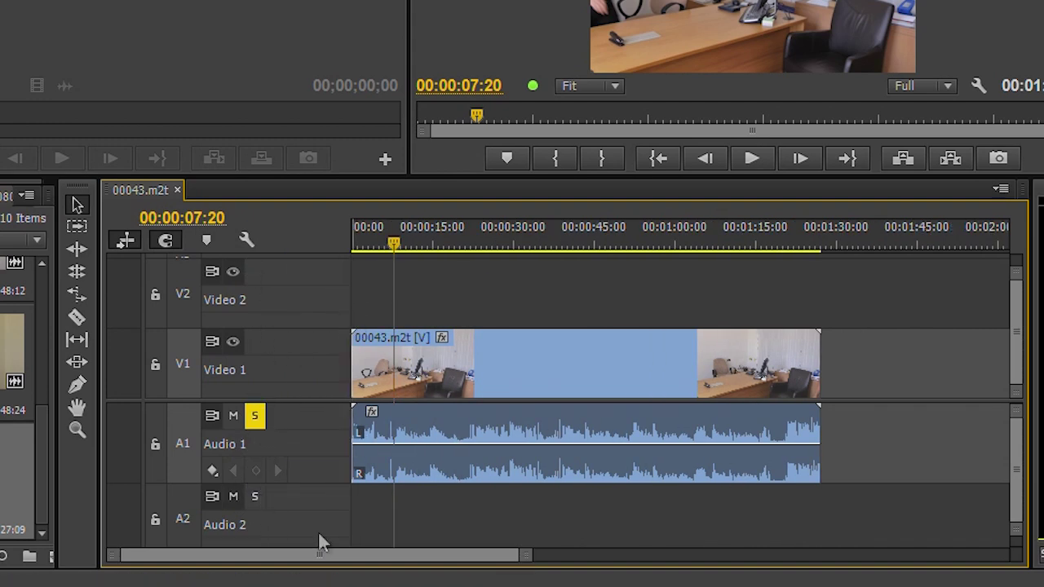
{"action": "left_click_drag", "start_coordinate": [351, 289], "coordinate": [341, 289]}
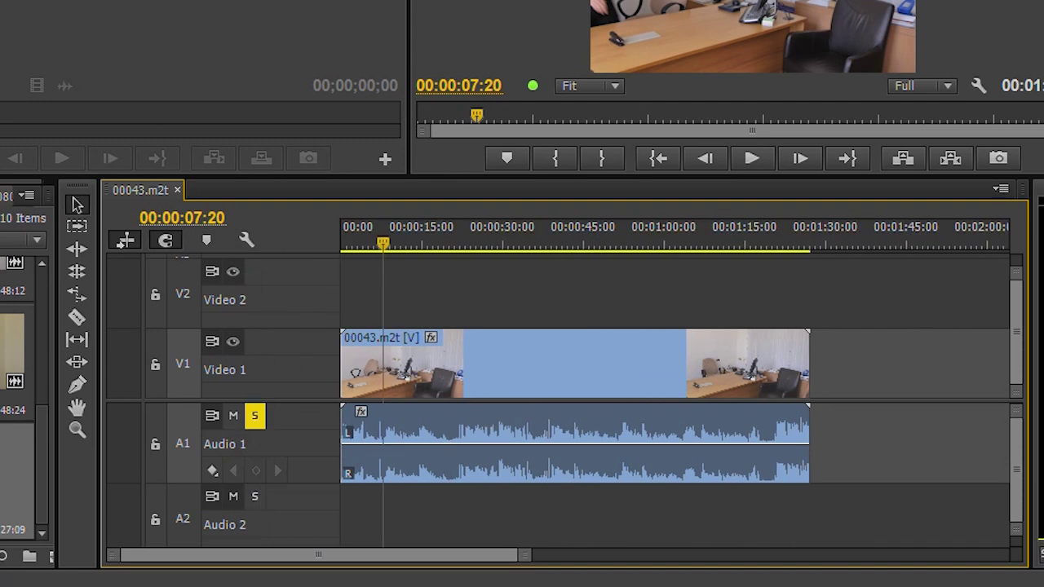
{"action": "left_click", "coordinate": [212, 471]}
{"action": "left_click", "coordinate": [236, 487]}
- Customize the audio track header: add Track Meter and Track Volume, remove the keyframe button
{"action": "right_click", "coordinate": [297, 427]}
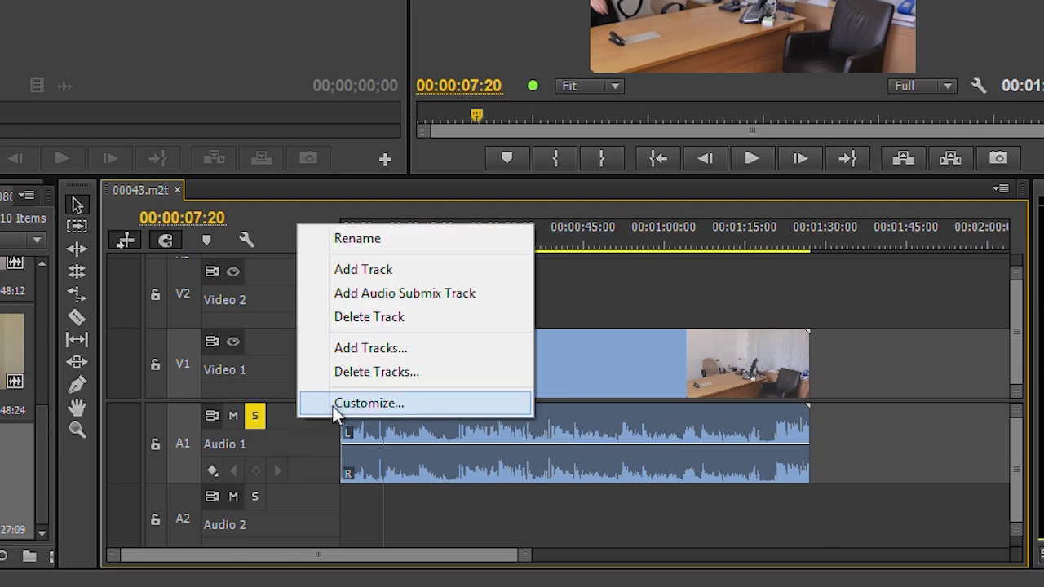
{"action": "left_click", "coordinate": [355, 402]}
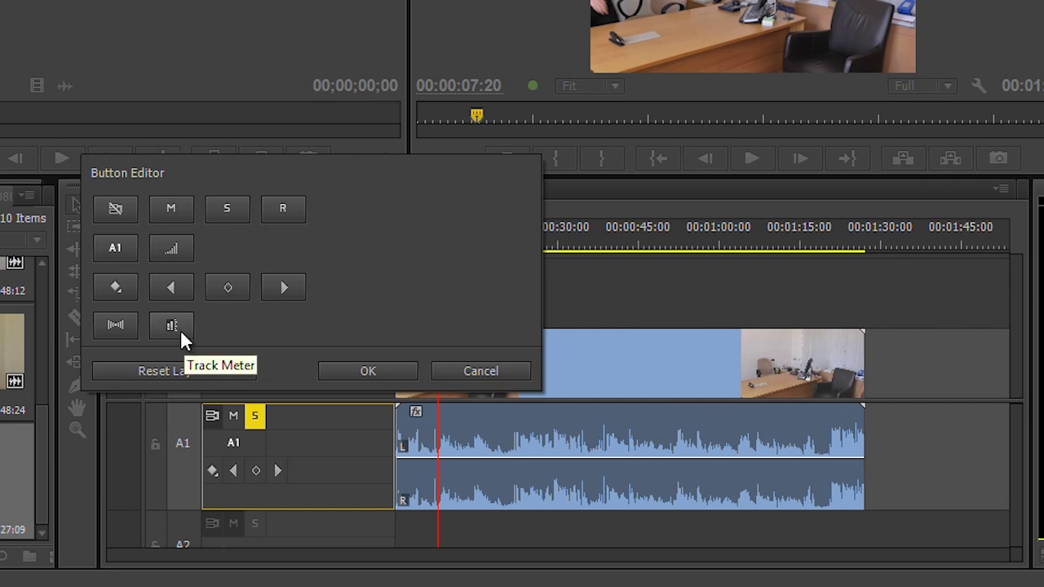
{"action": "left_click_drag", "start_coordinate": [180, 329], "coordinate": [279, 444]}
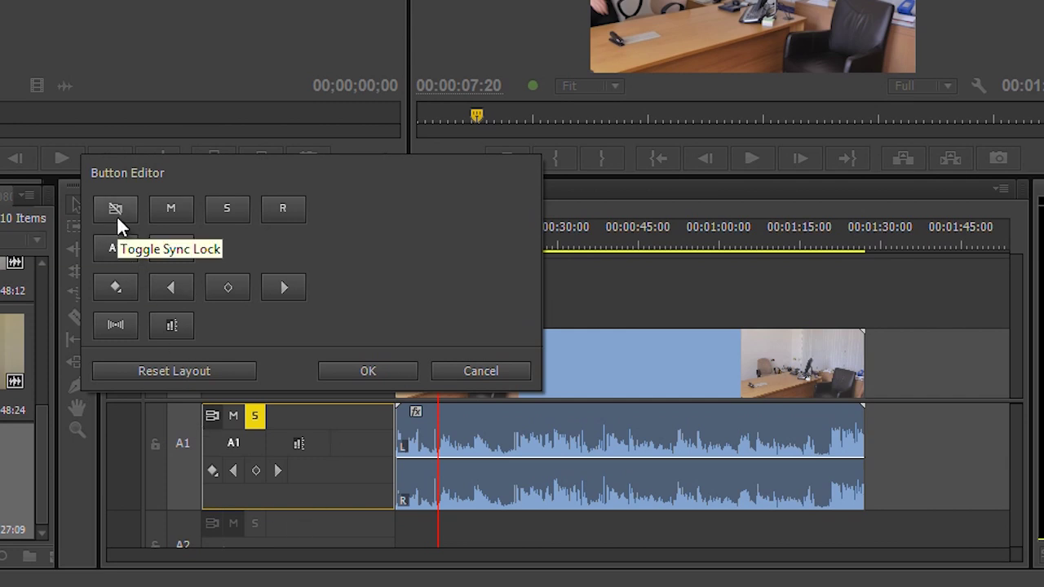
{"action": "left_click_drag", "start_coordinate": [172, 248], "coordinate": [293, 496]}
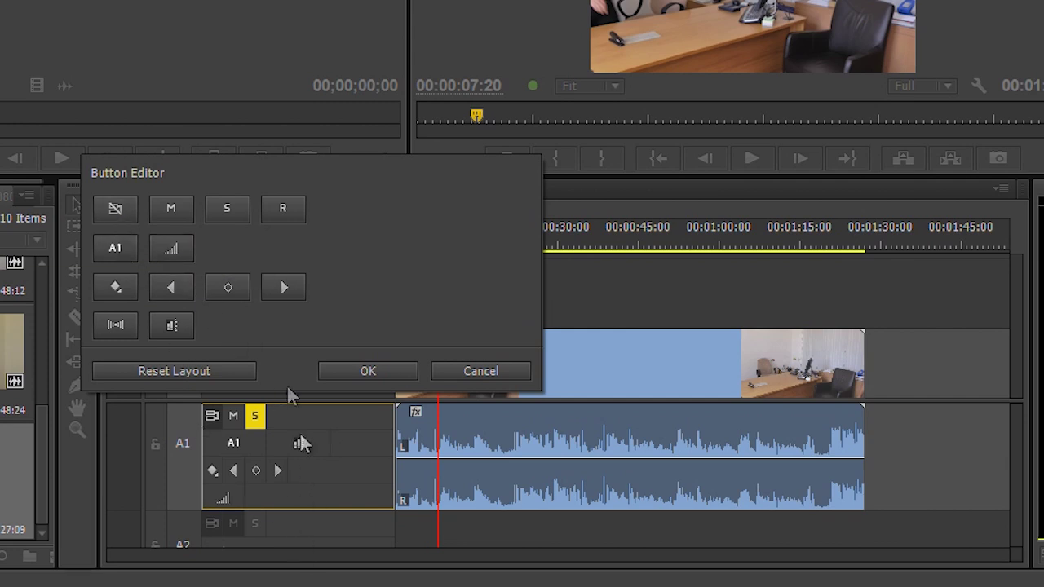
{"action": "left_click_drag", "start_coordinate": [210, 471], "coordinate": [245, 343]}
{"action": "left_click", "coordinate": [367, 371]}
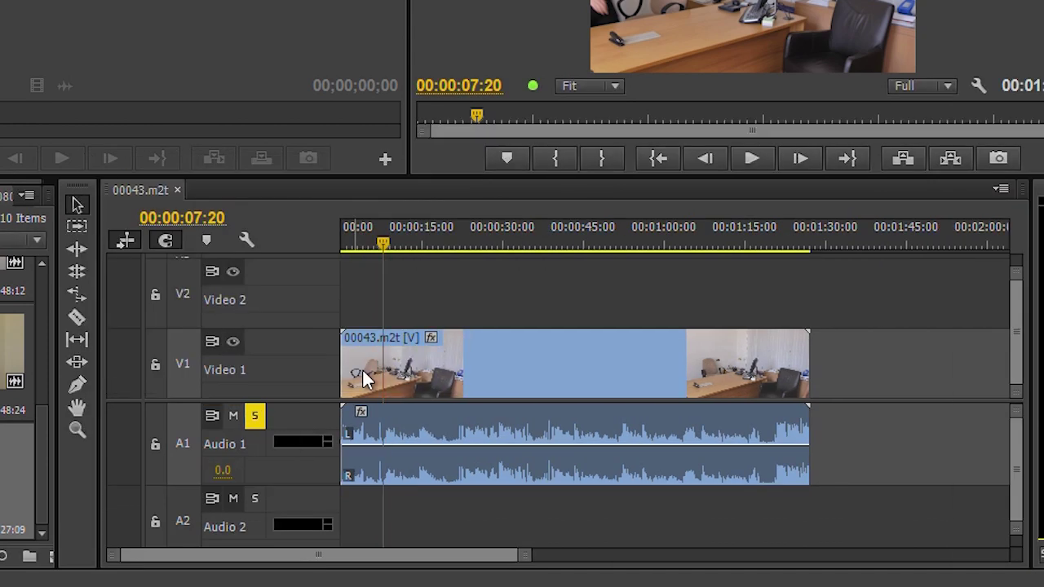
- Unsolo Audio 1, set its track volume to -0.8, and play the sequence
{"action": "left_click", "coordinate": [255, 416]}
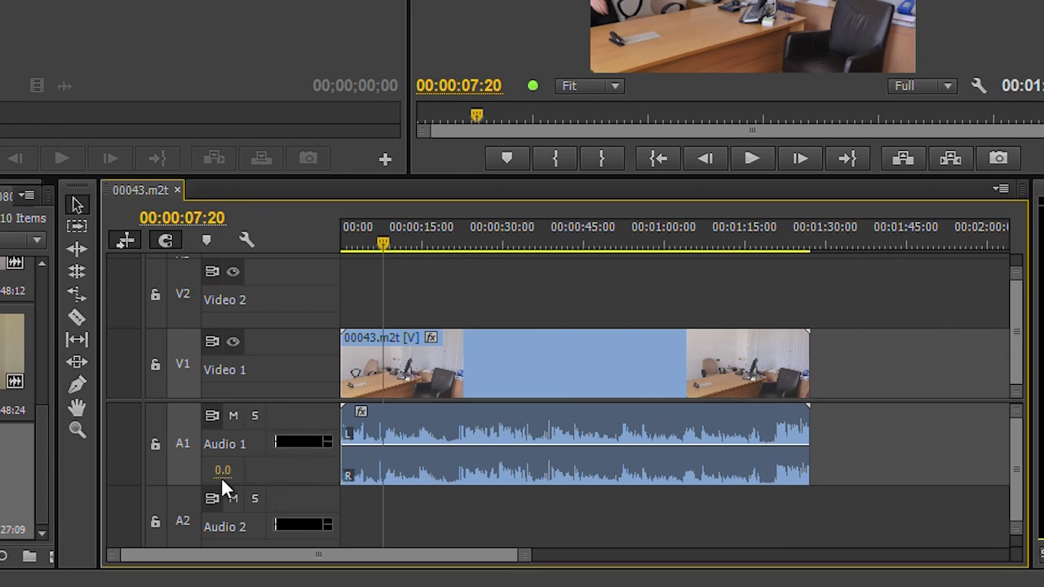
{"action": "mouse_move", "coordinate": [220, 469]}
{"action": "left_mouse_down"}
{"action": "mouse_move", "coordinate": [261, 471]}
{"action": "mouse_move", "coordinate": [225, 470]}
{"action": "left_mouse_up"}
{"action": "left_click_drag", "start_coordinate": [382, 247], "coordinate": [372, 244]}
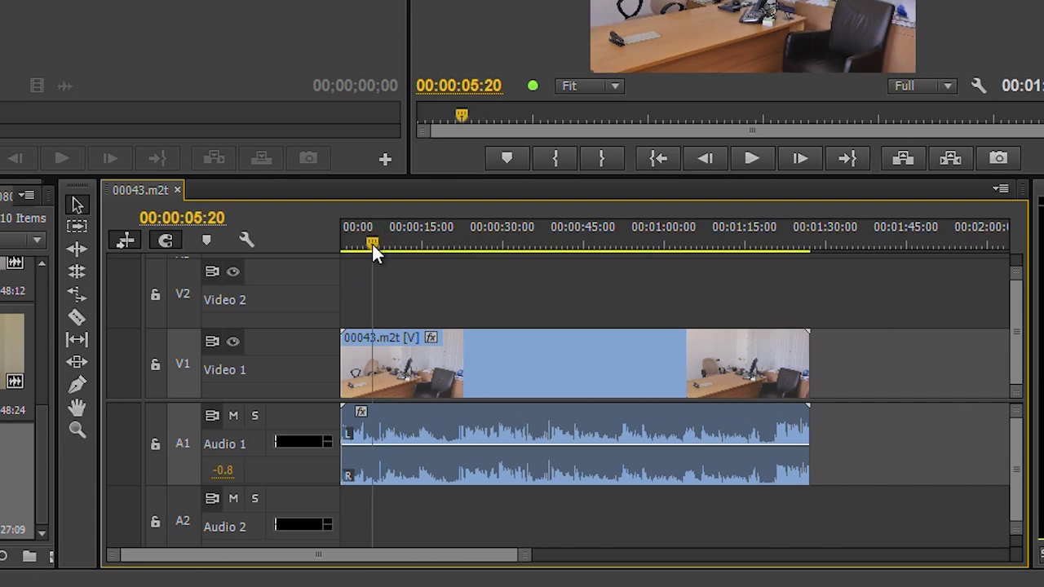
{"action": "key", "text": "space"}
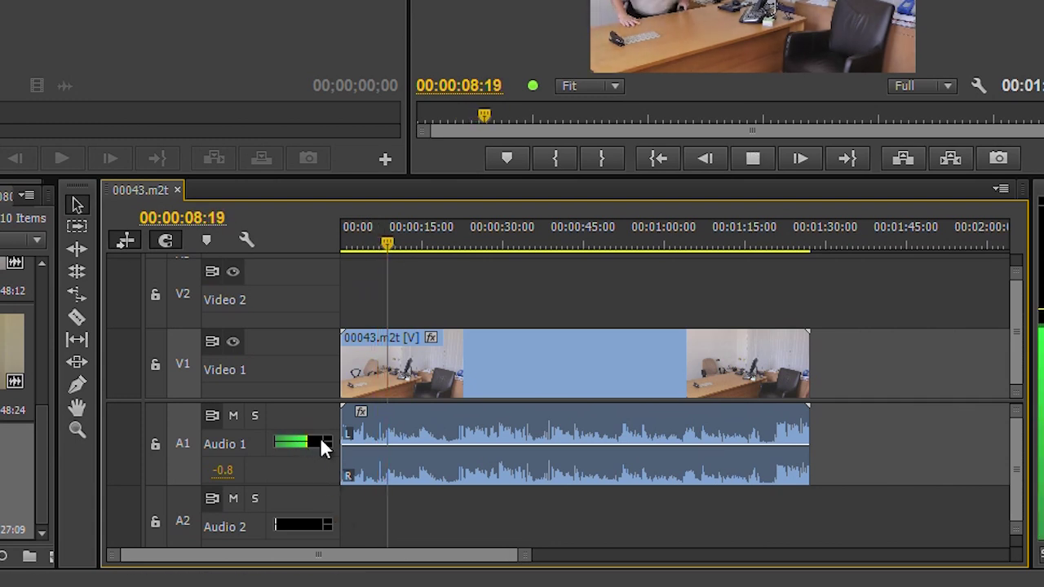
- Customize the video track header so the track name precedes the sync lock and output toggles
{"action": "right_click", "coordinate": [297, 345]}
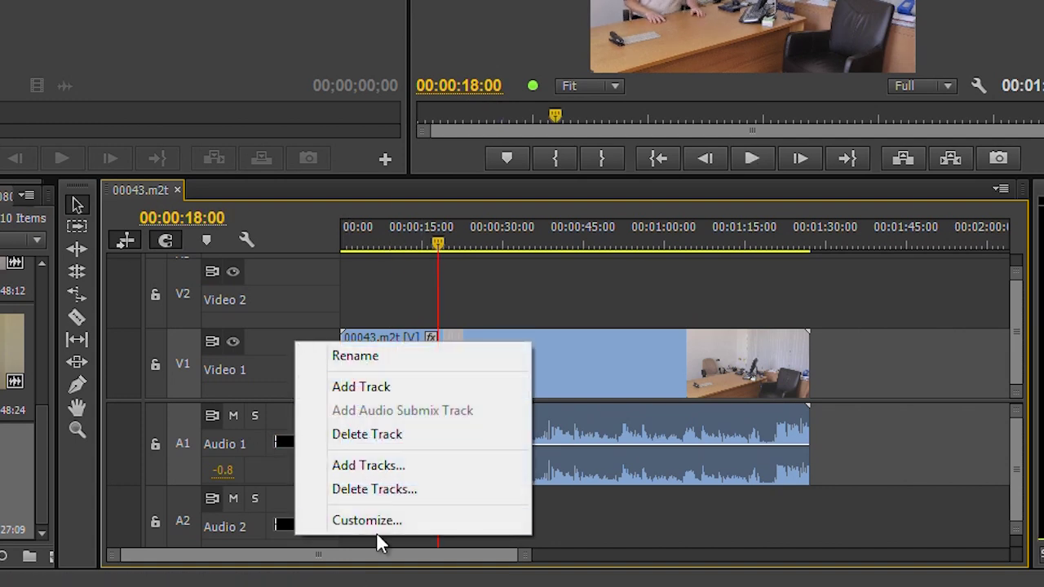
{"action": "left_click", "coordinate": [379, 519]}
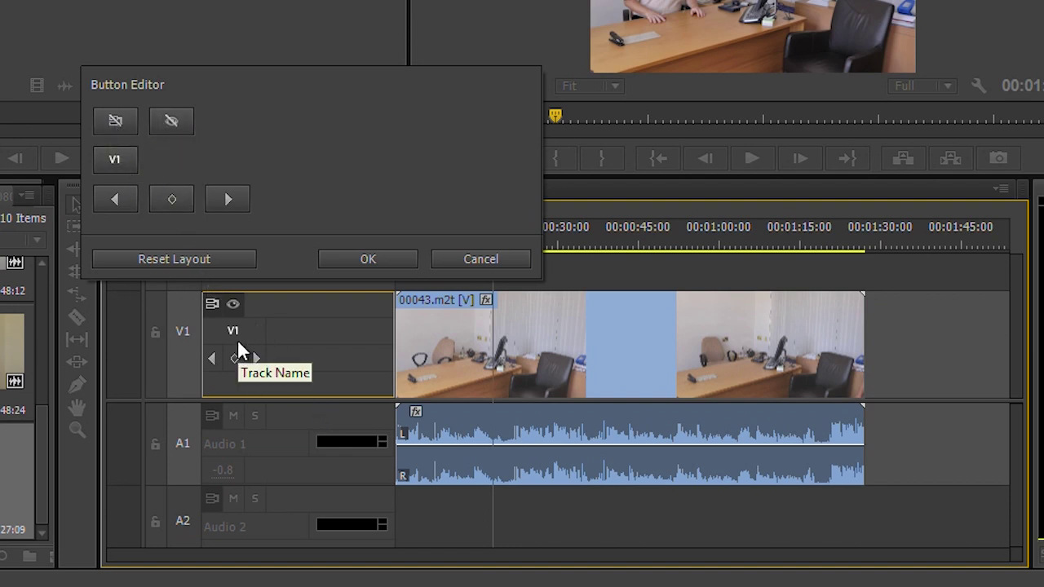
{"action": "left_click_drag", "start_coordinate": [233, 304], "coordinate": [274, 340]}
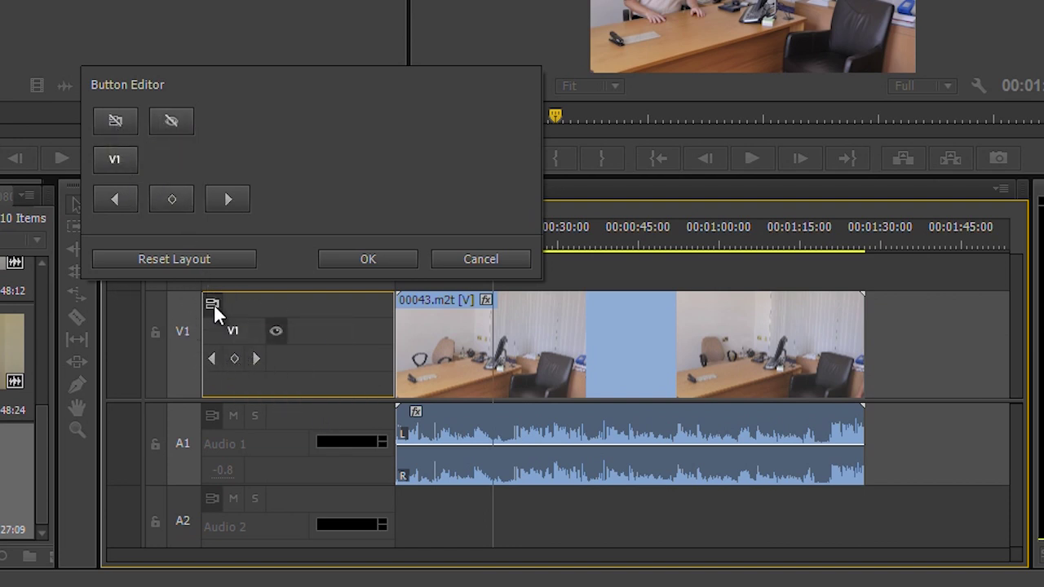
{"action": "left_click_drag", "start_coordinate": [214, 301], "coordinate": [220, 356]}
{"action": "left_click_drag", "start_coordinate": [213, 301], "coordinate": [209, 302]}
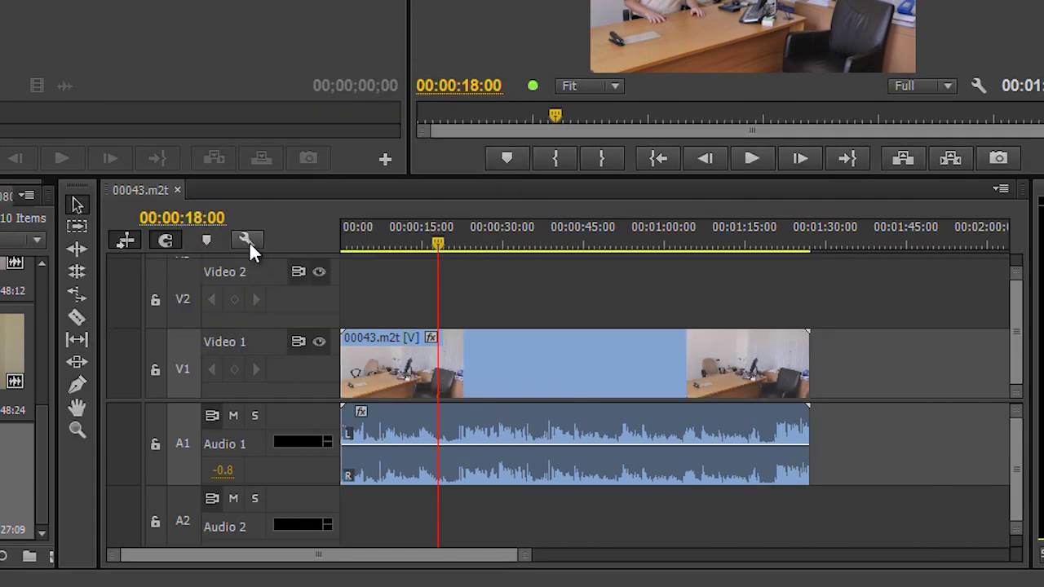
- Save the customized track header layout as a new named preset
{"action": "left_click", "coordinate": [245, 240]}
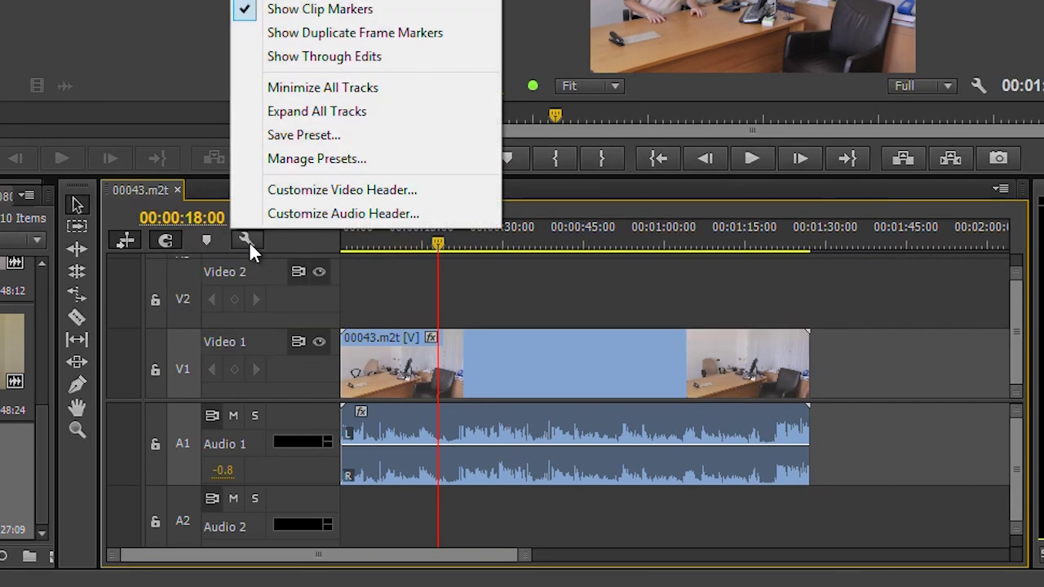
{"action": "left_click", "coordinate": [357, 130]}
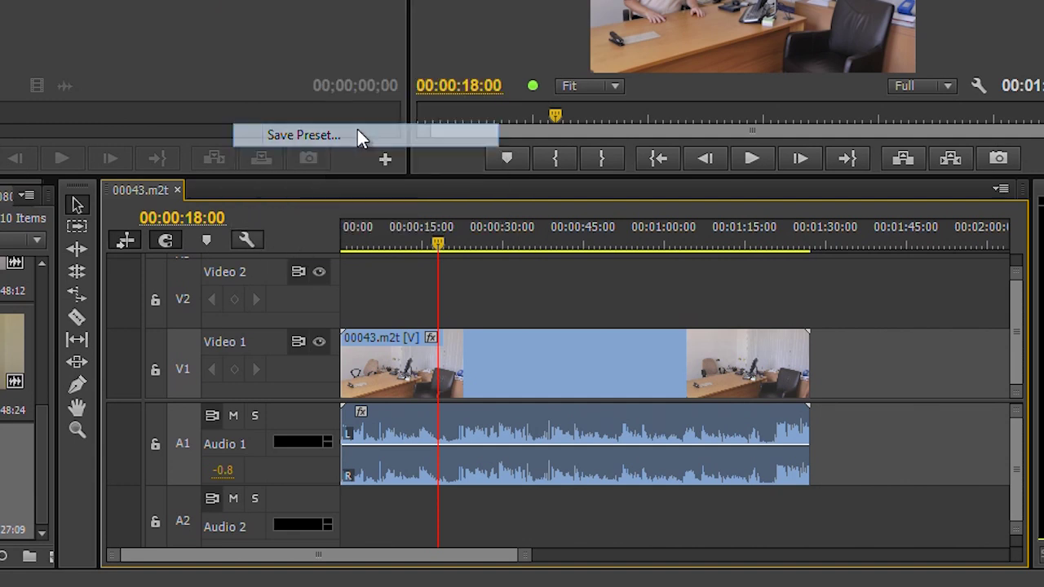
{"action": "type", "text": "David 1"}
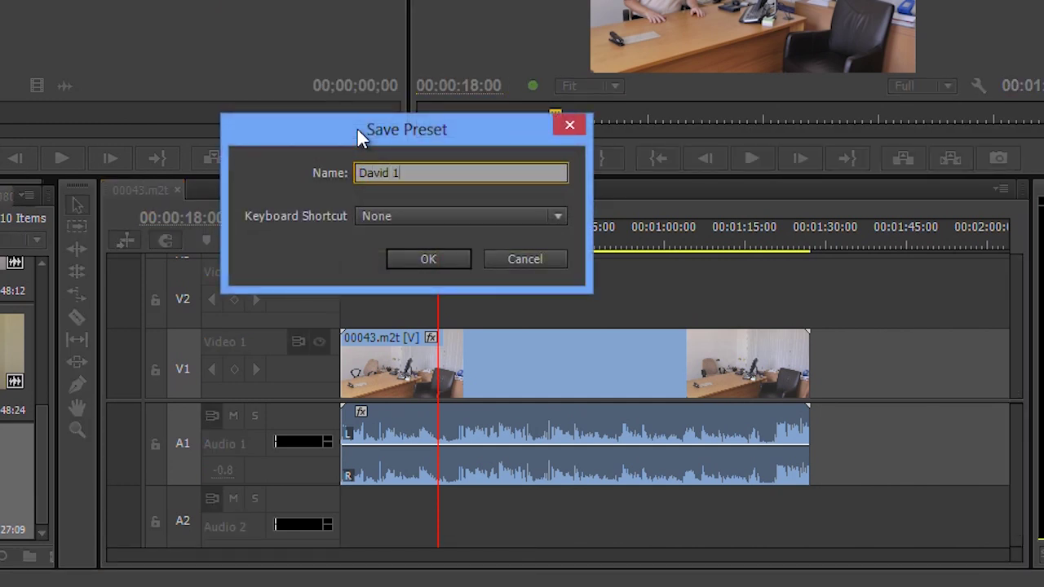
{"action": "key", "text": "Return"}
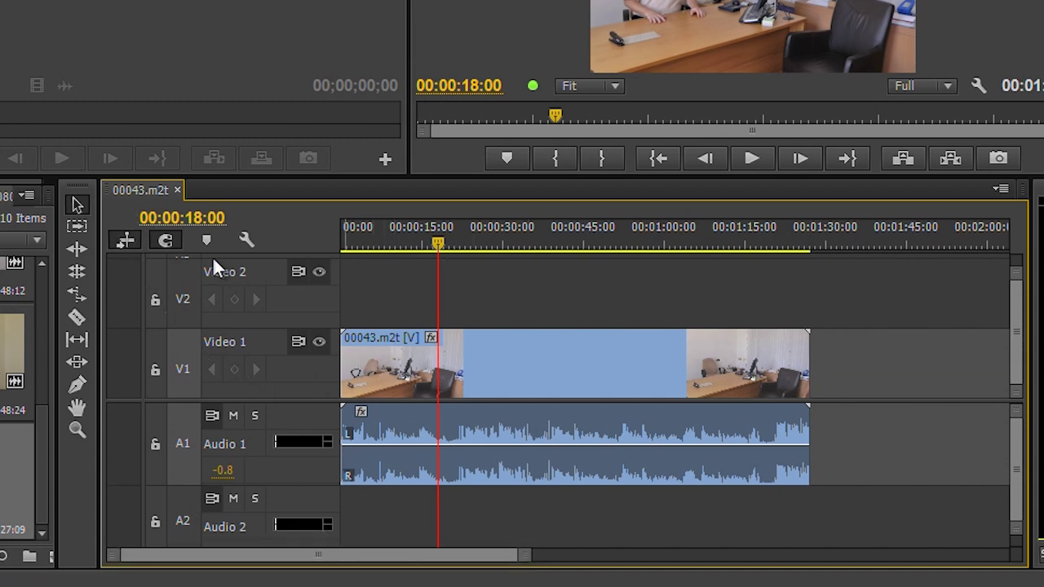
- In Manage Presets, leave the new preset's keyboard shortcut set to None
{"action": "left_click", "coordinate": [246, 238]}
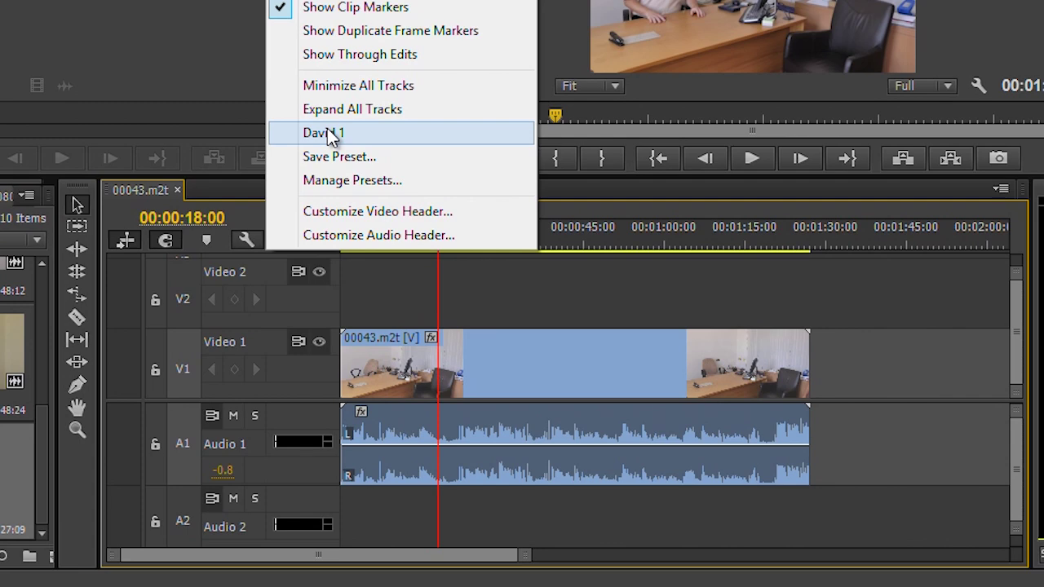
{"action": "left_click", "coordinate": [381, 181]}
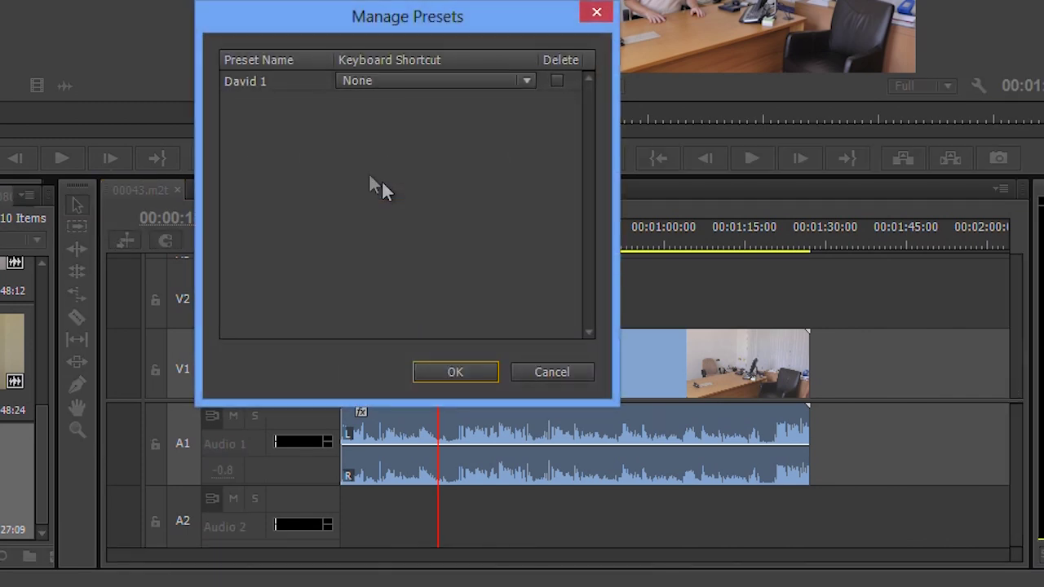
{"action": "left_click", "coordinate": [526, 80]}
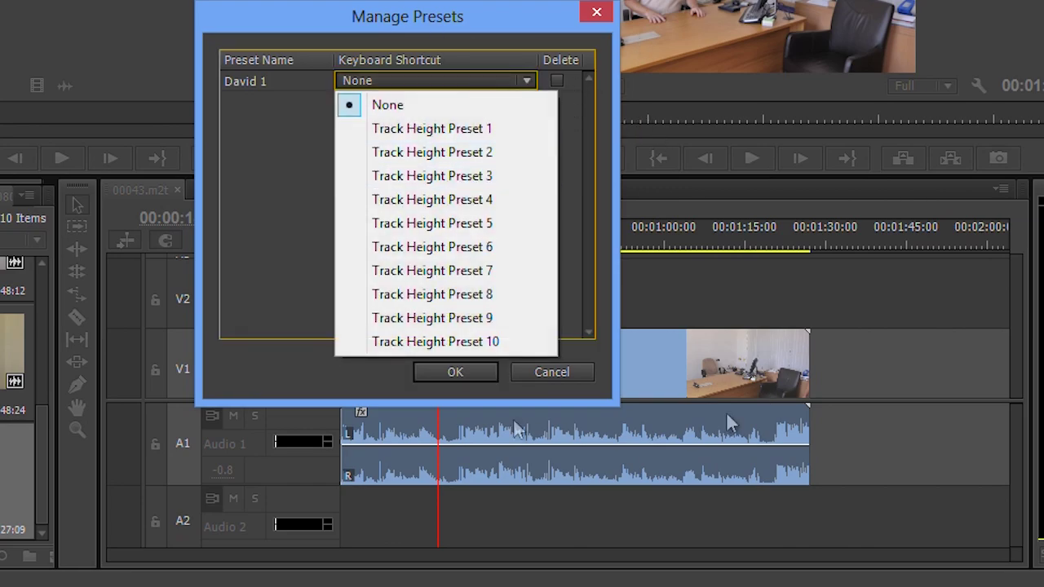
{"action": "left_click", "coordinate": [576, 400]}
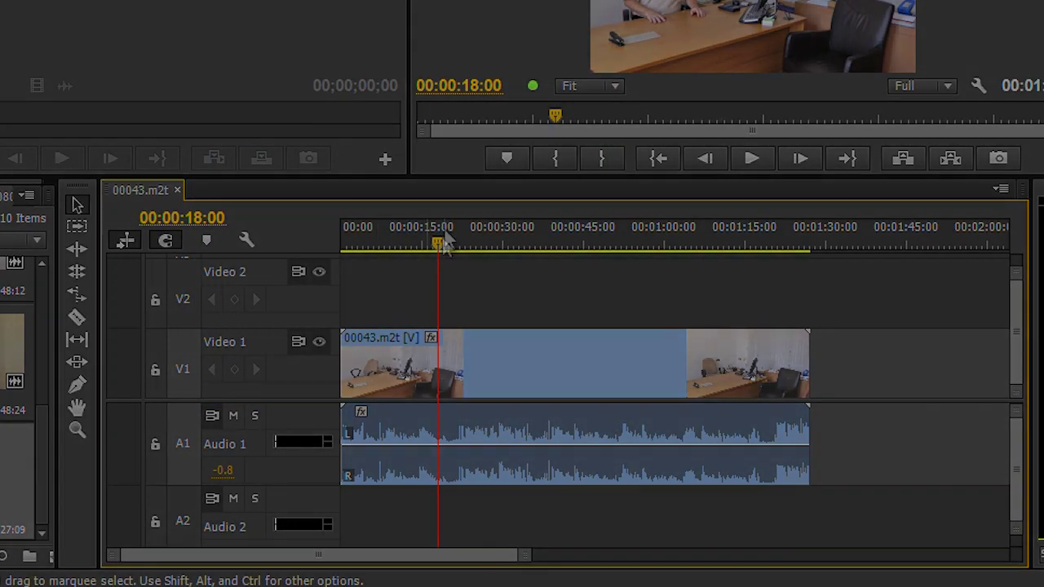